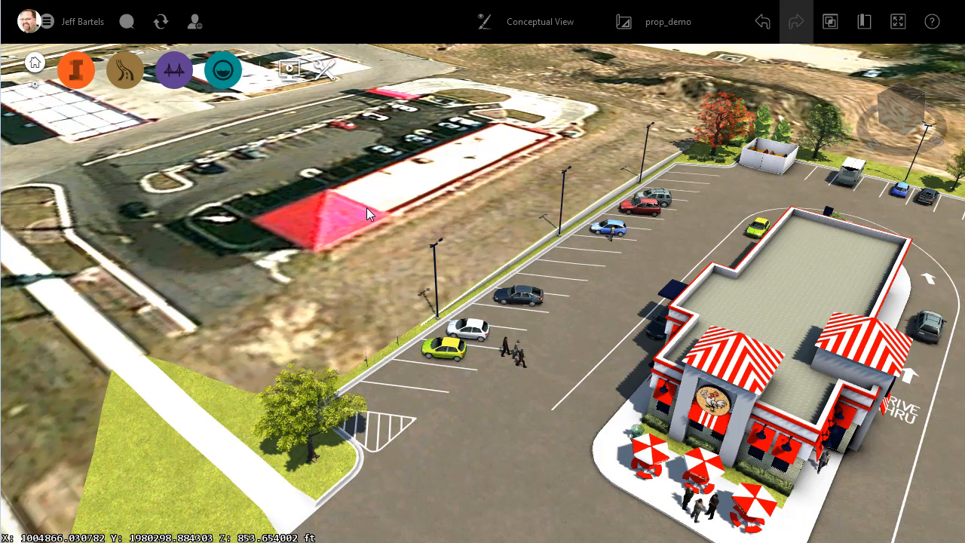
Measure the footprint sides of the red-roofed building in the aerial image with the Point-to-Point Distance tool
left_click(75, 70)
left_click(299, 74)
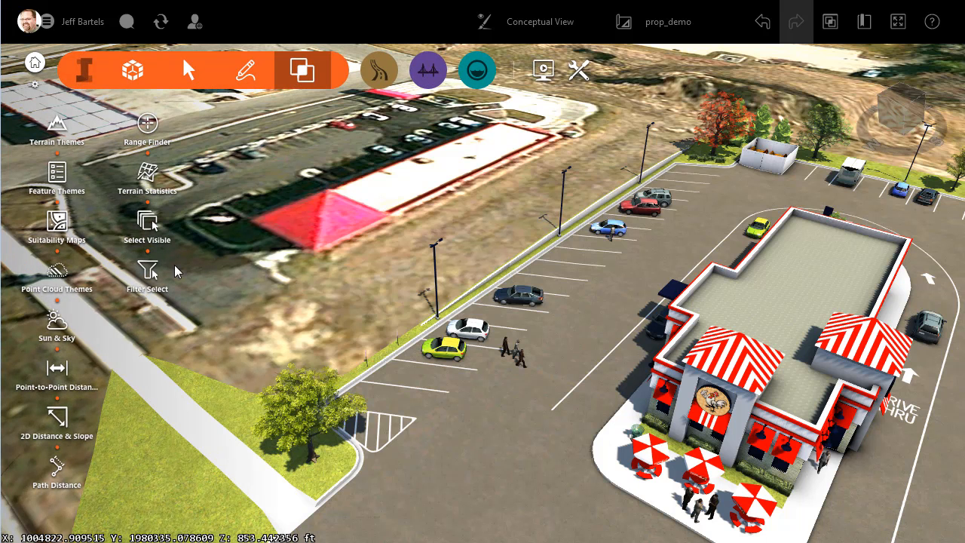
left_click(57, 370)
left_click(319, 249)
left_click(553, 136)
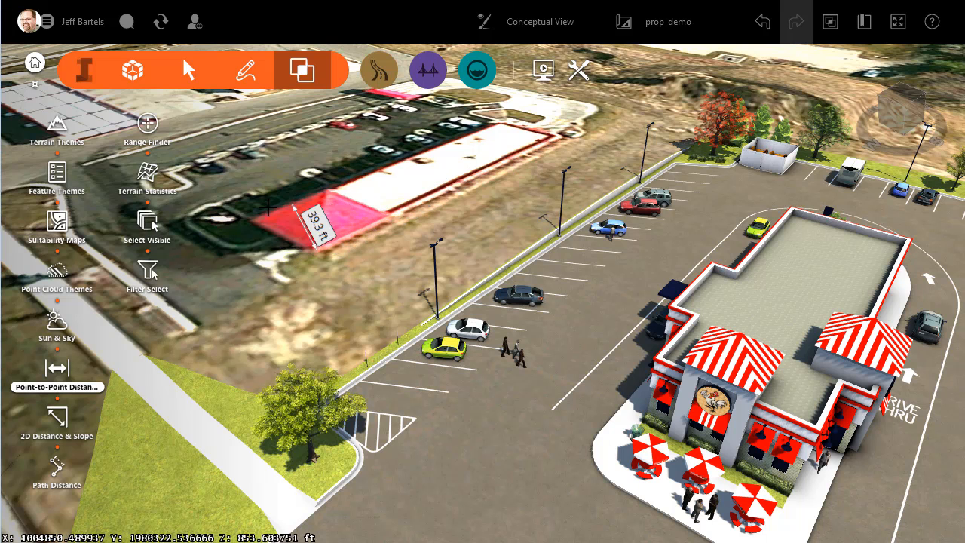
key("Escape")
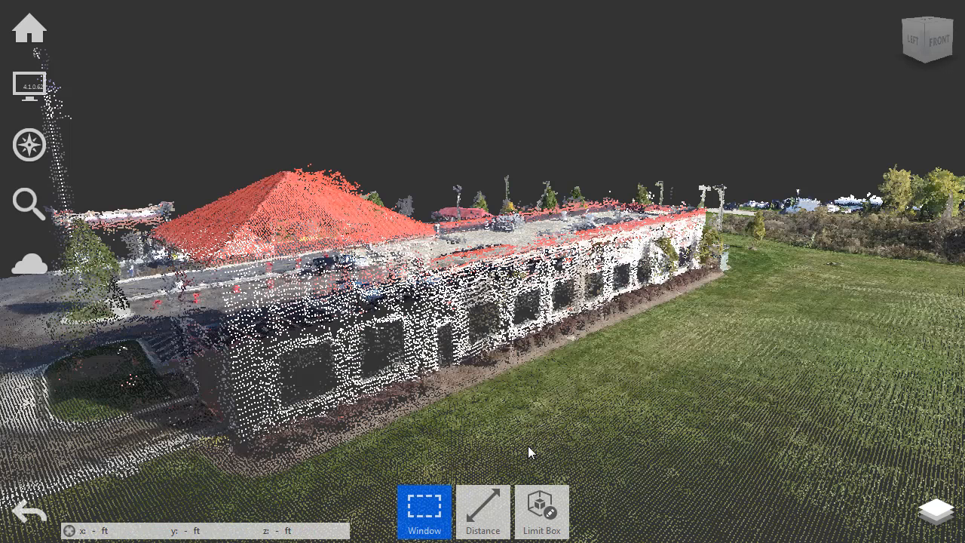
Measure the wall distance upward from the building's near bottom corner in the point cloud with the Distance tool
left_click(479, 517)
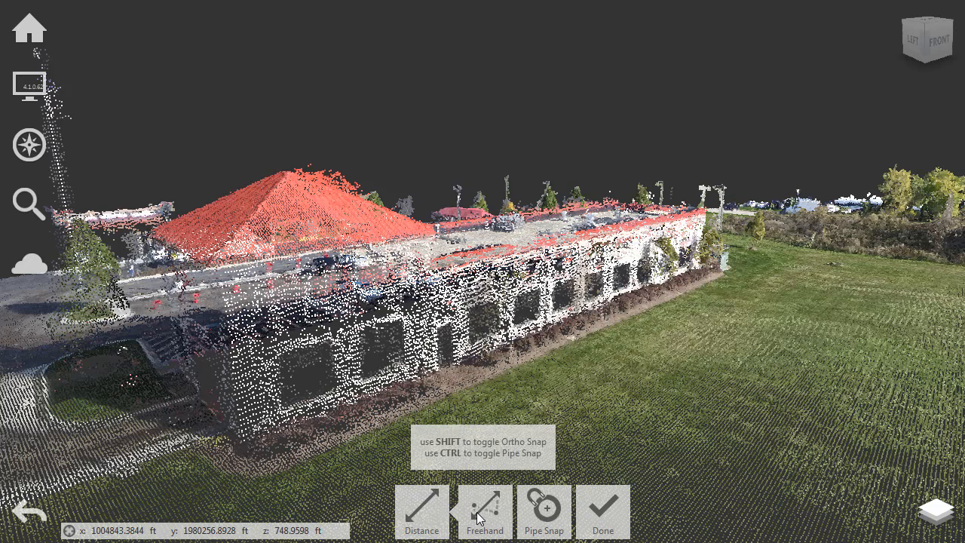
left_click(245, 445)
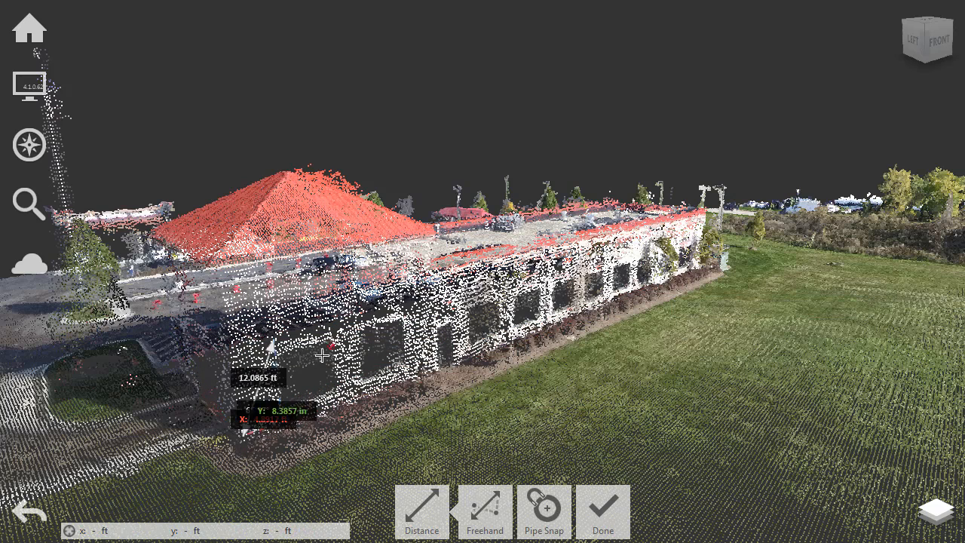
key("Escape")
key("Escape")
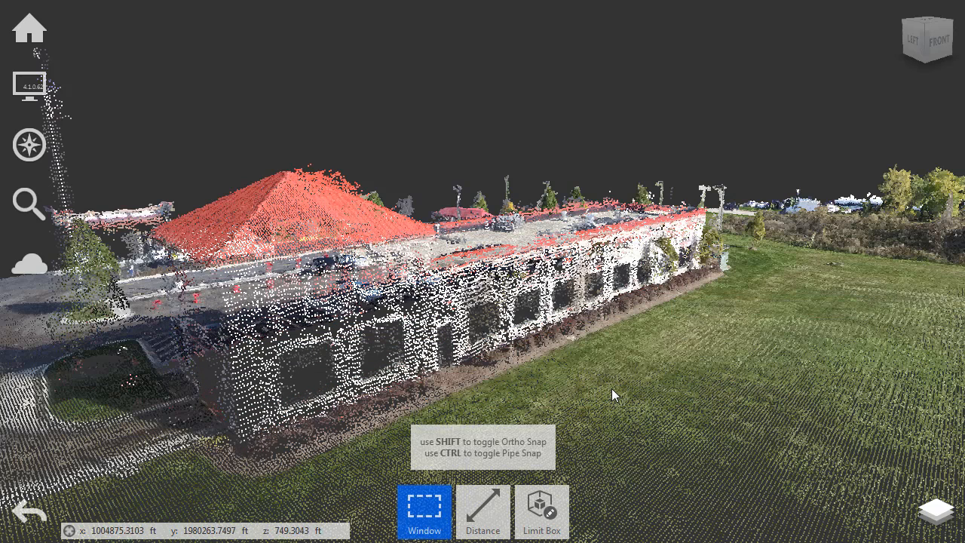
left_click(541, 509)
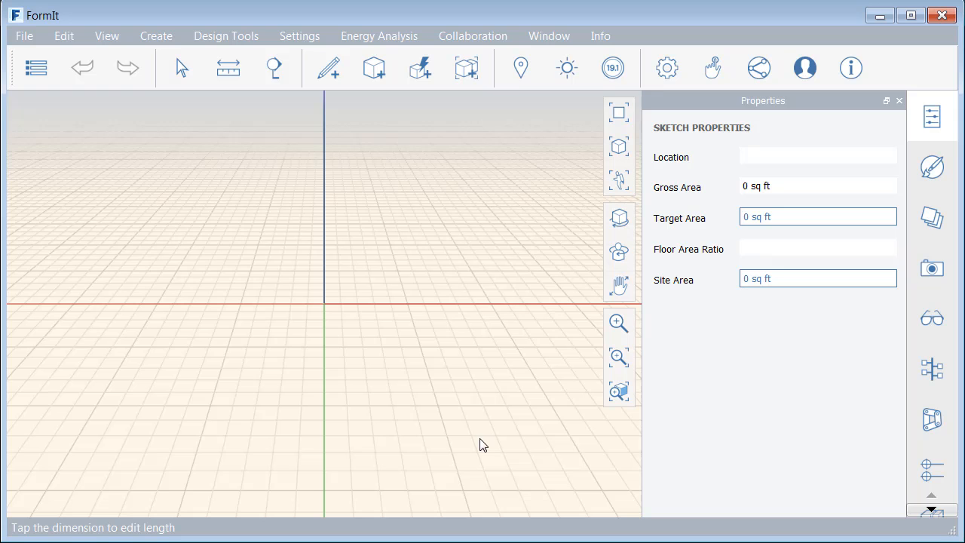
In FormIt, activate the Rectangle tool and check the grid snapping and units options
right_click_drag(526, 429, 493, 419)
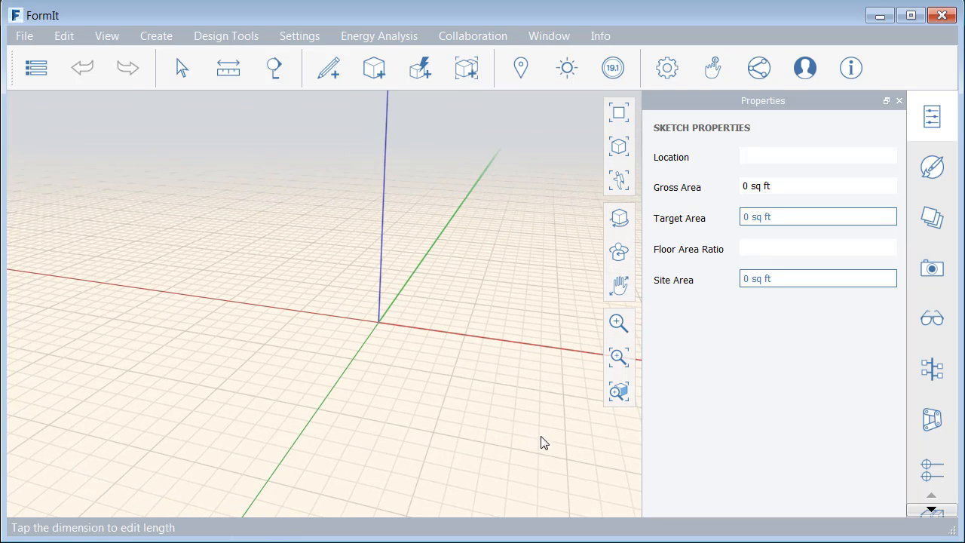
right_click_drag(540, 441, 298, 409)
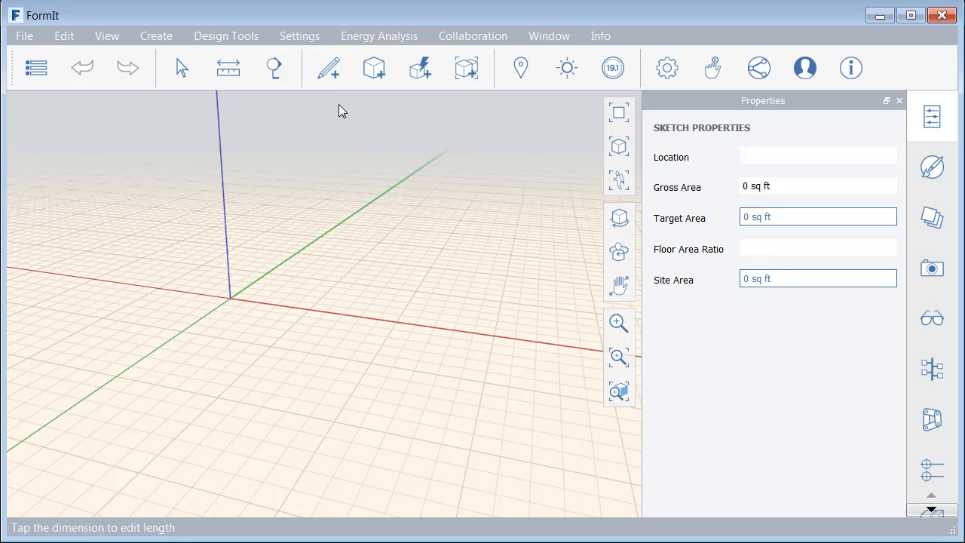
left_click(329, 70)
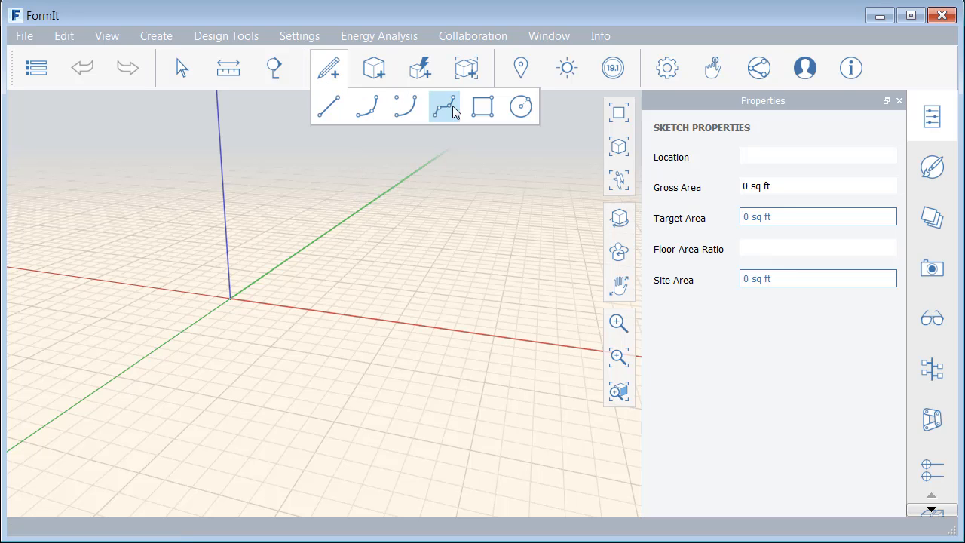
left_click(477, 109)
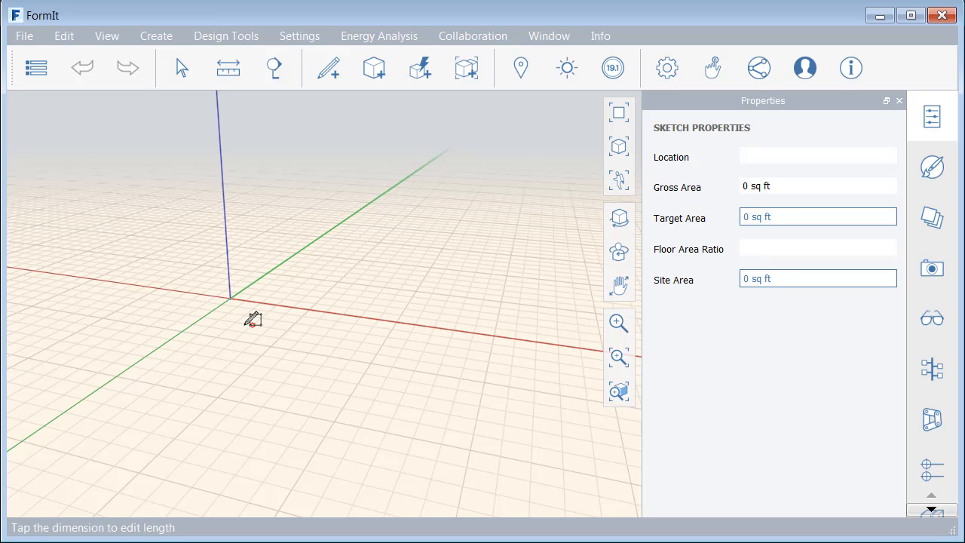
left_click(668, 69)
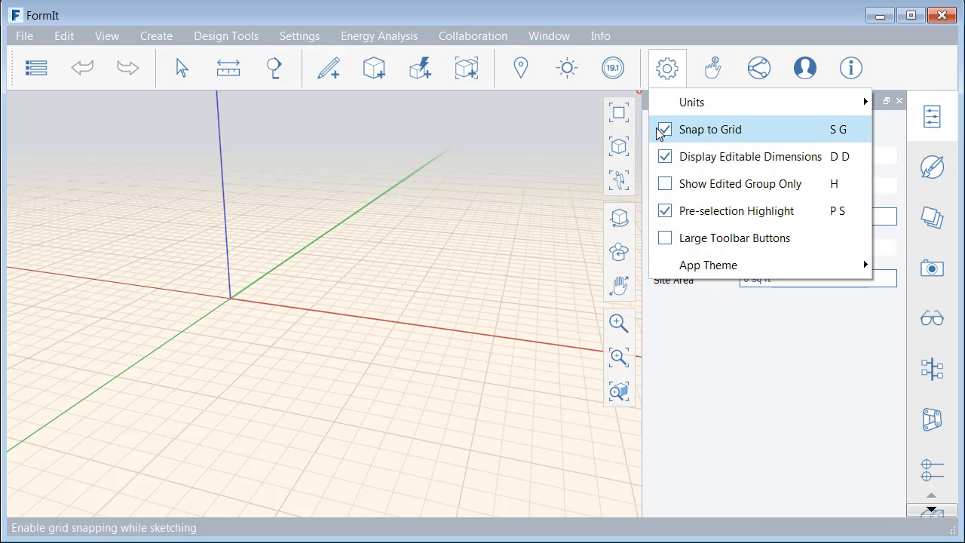
mouse_move(693, 103)
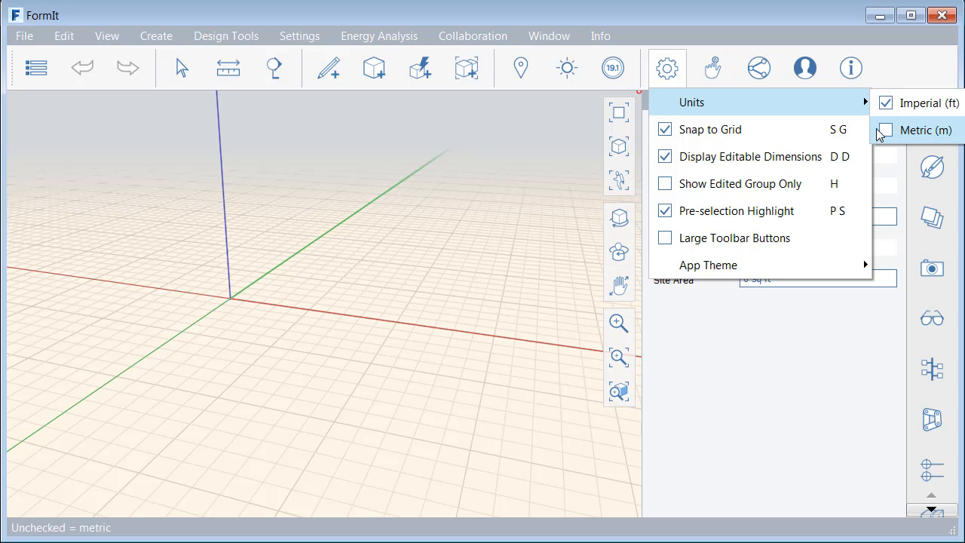
left_click(663, 72)
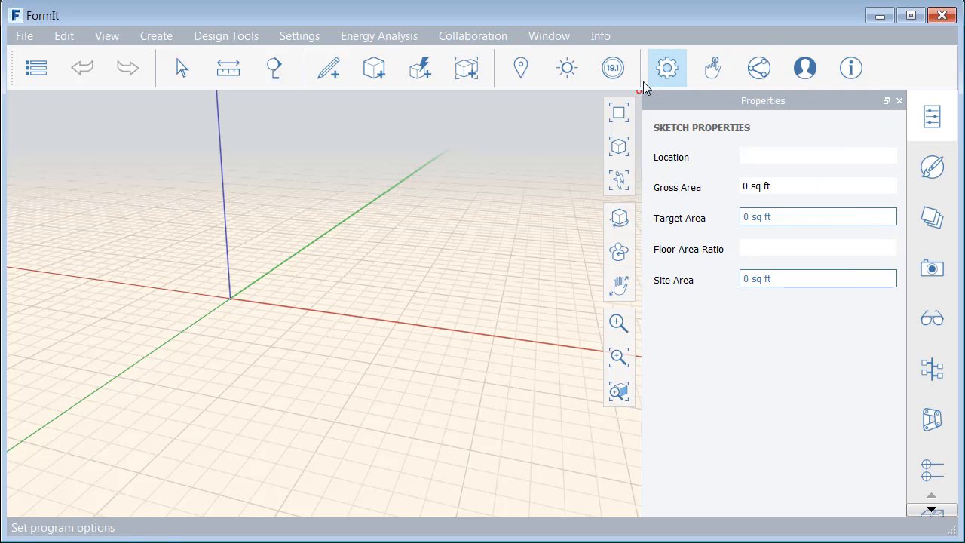
Draw the rectangle's first side 32' long beside the origin, parallel to the green axis
left_click(239, 303)
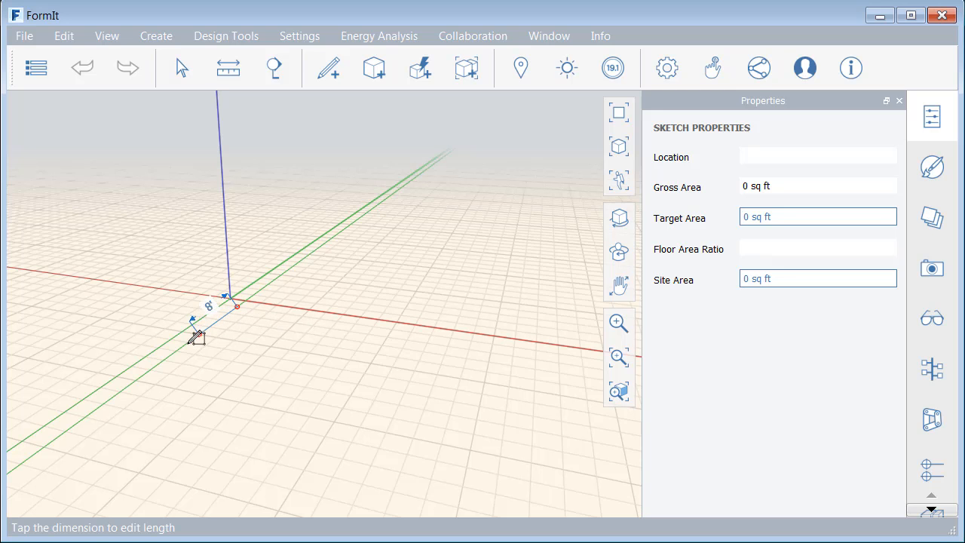
scroll(115, 399, "down", 2)
mouse_move(119, 402)
middle_mouse_down()
mouse_move(108, 409)
mouse_move(188, 351)
mouse_move(145, 364)
middle_mouse_up()
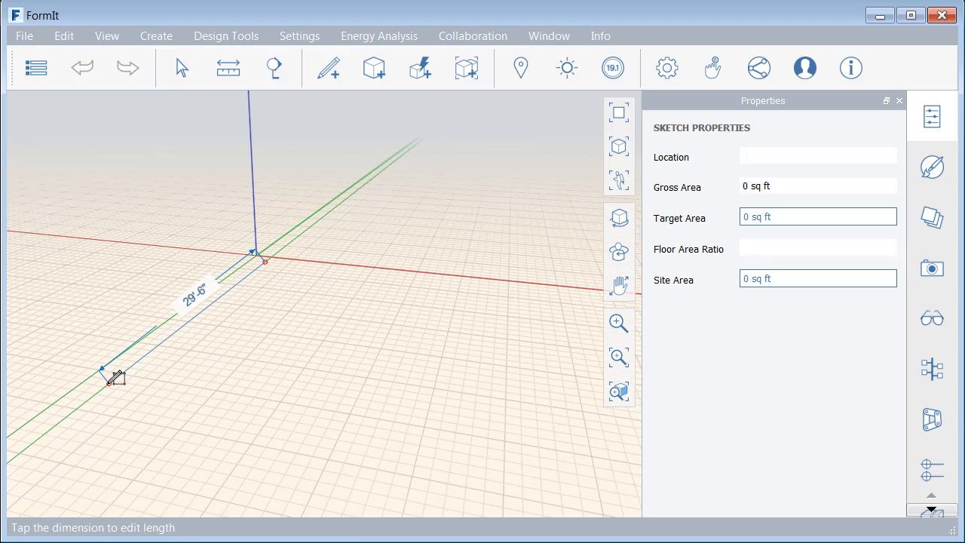
left_click(86, 401)
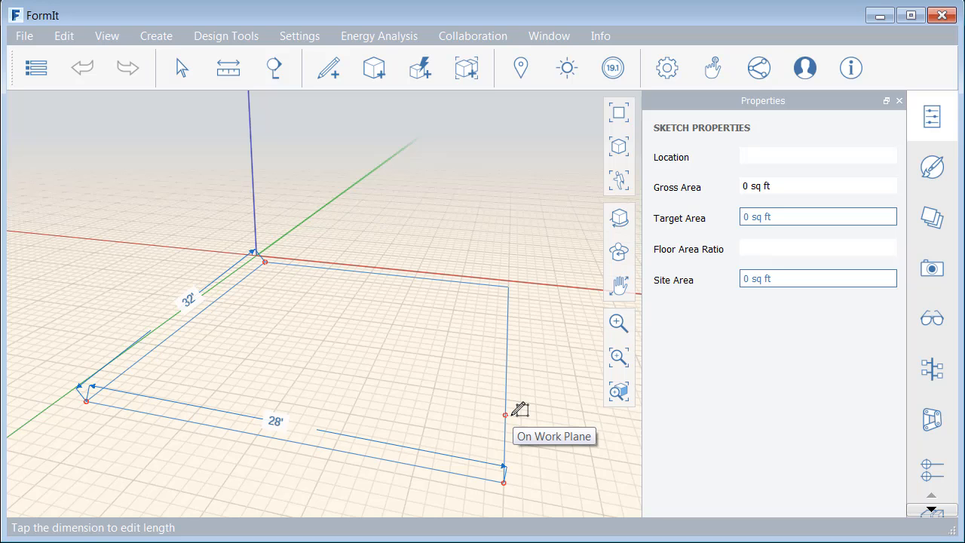
Set the rectangle's other side to 140' along the red axis and finish the sketch
key("Tab")
key("BackSpace")
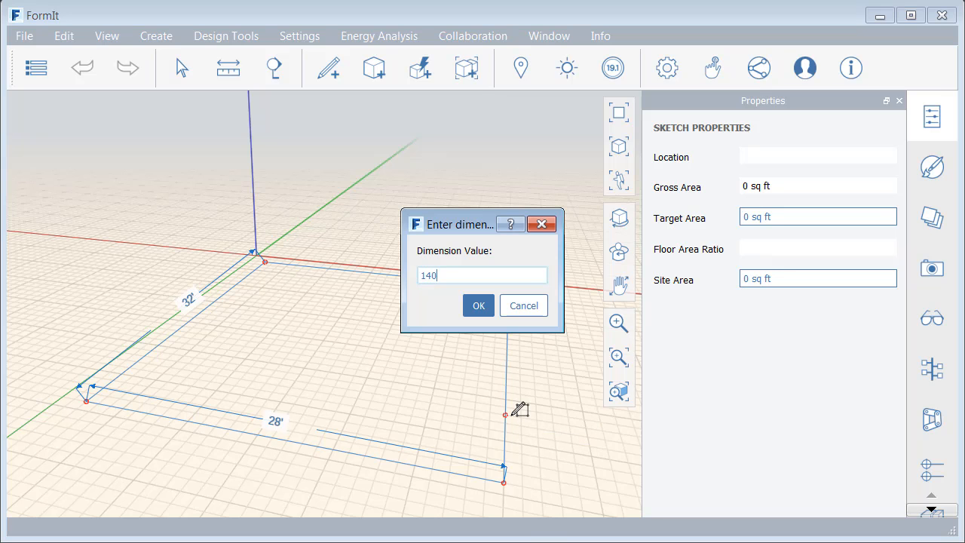
key("Return")
scroll(484, 404, "down", 2)
scroll(476, 410, "down", 3)
middle_click_drag(526, 407, 178, 335)
scroll(216, 354, "down", 1)
scroll(217, 355, "down", 2)
key("Escape")
middle_click_drag(276, 407, 283, 453)
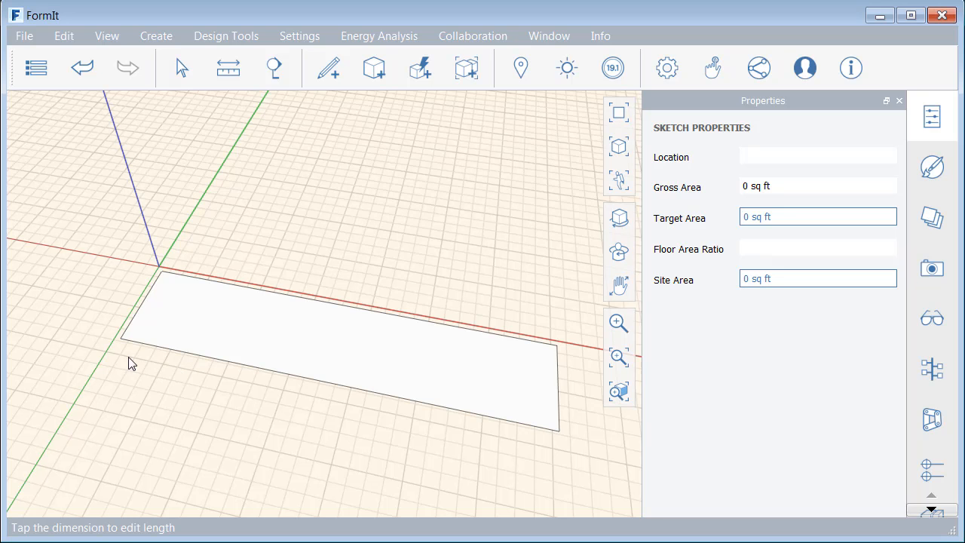
Offset the rectangle's short edge nearest the origin by 32' into the rectangle
scroll(118, 314, "up", 5)
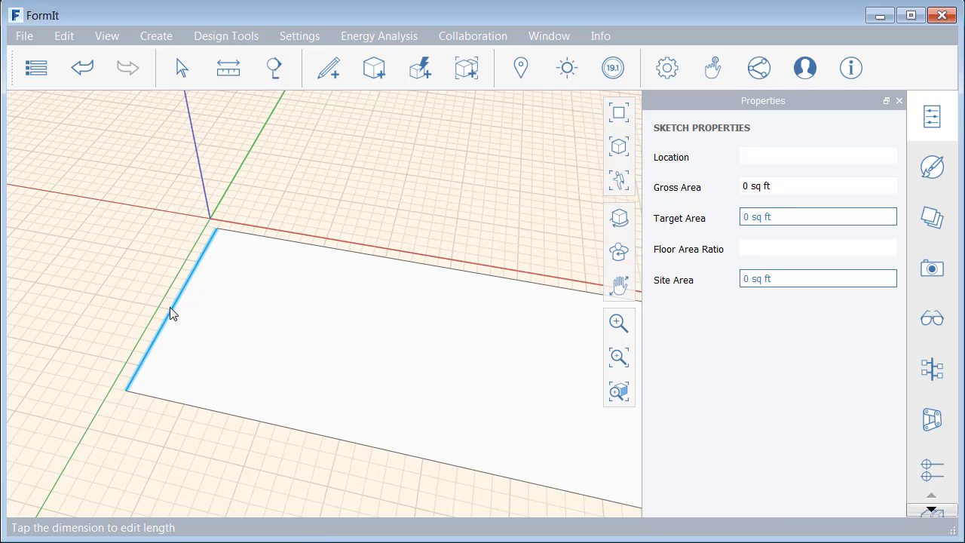
left_click(170, 309)
right_click(173, 314)
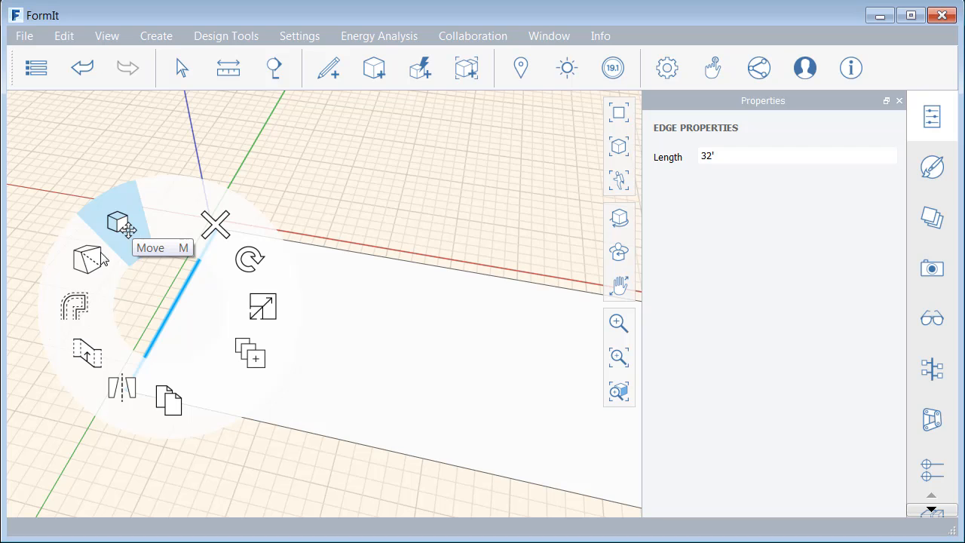
left_click(74, 308)
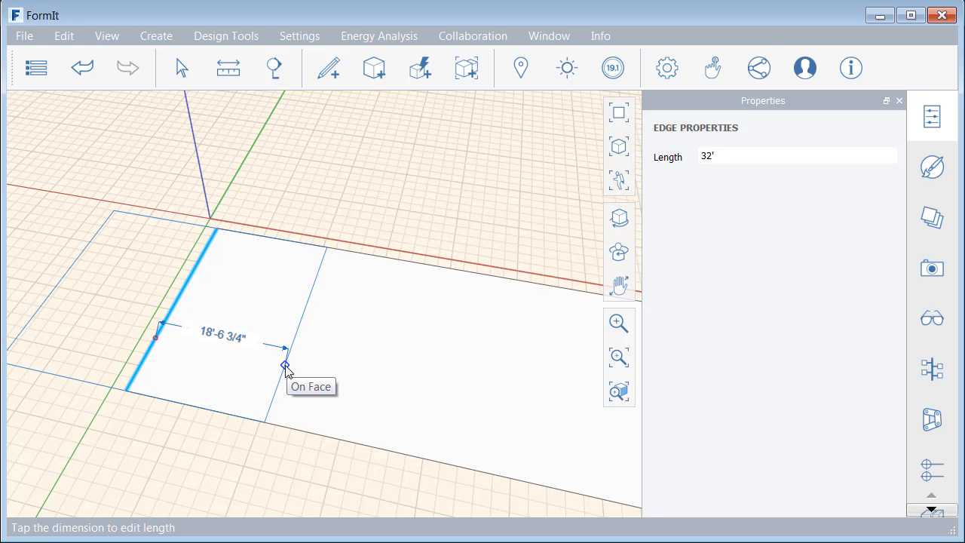
key("Tab")
type("32")
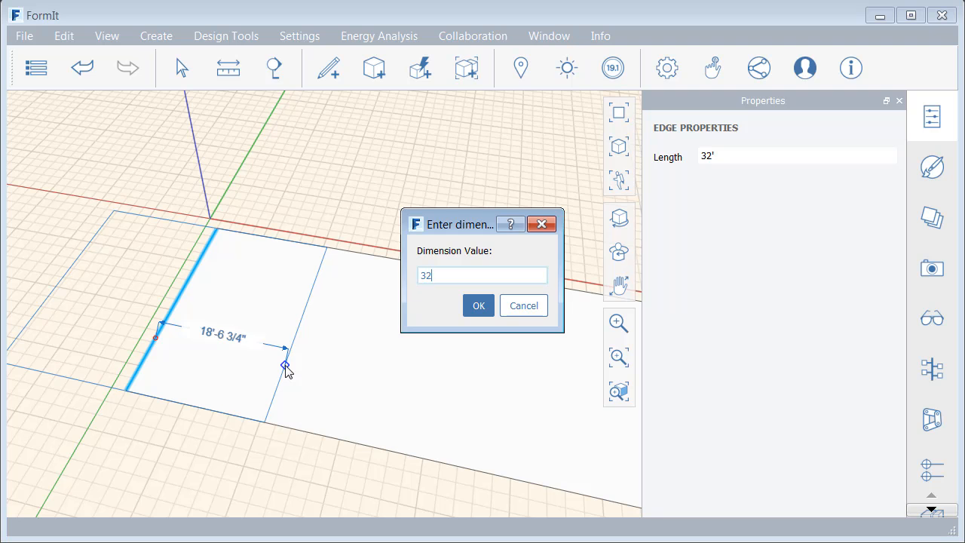
key("Return")
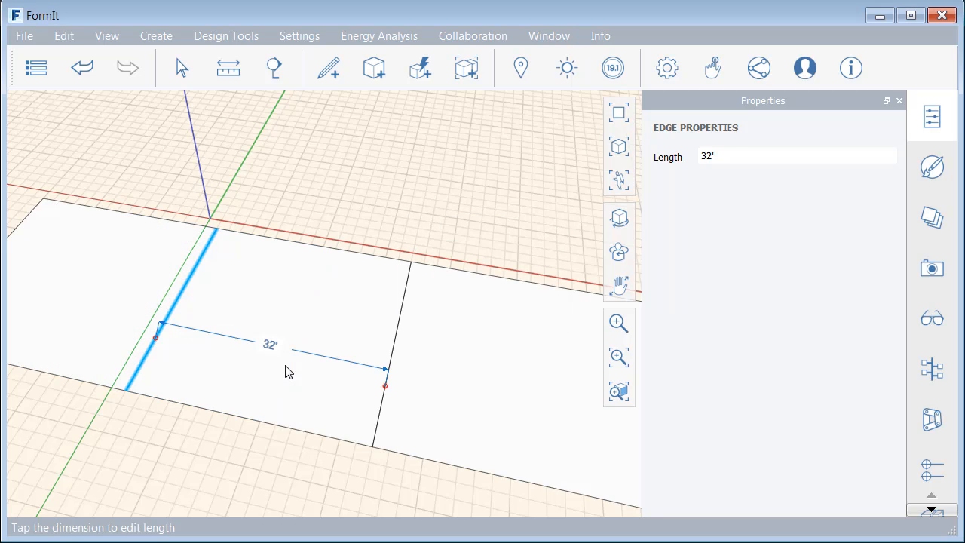
key("Escape")
Delete the surplus offset face and leftover edges that extend beyond the original rectangle near the origin
scroll(302, 379, "down", 3)
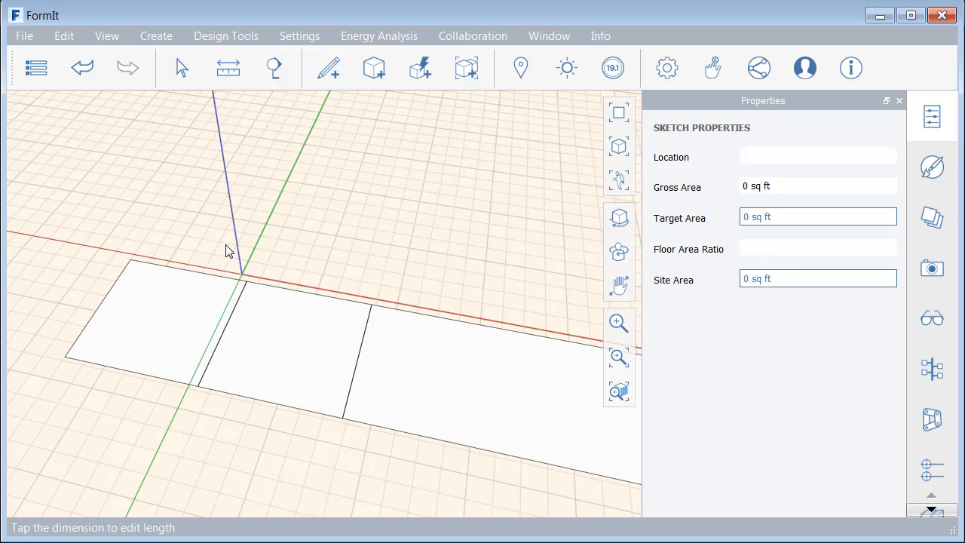
left_click_drag(224, 241, 96, 312)
left_click(115, 398)
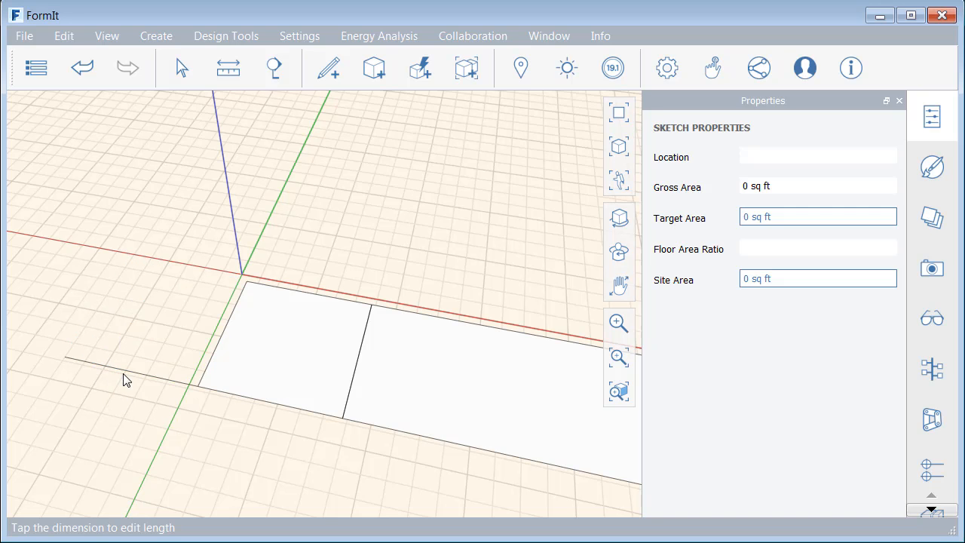
left_click(124, 375)
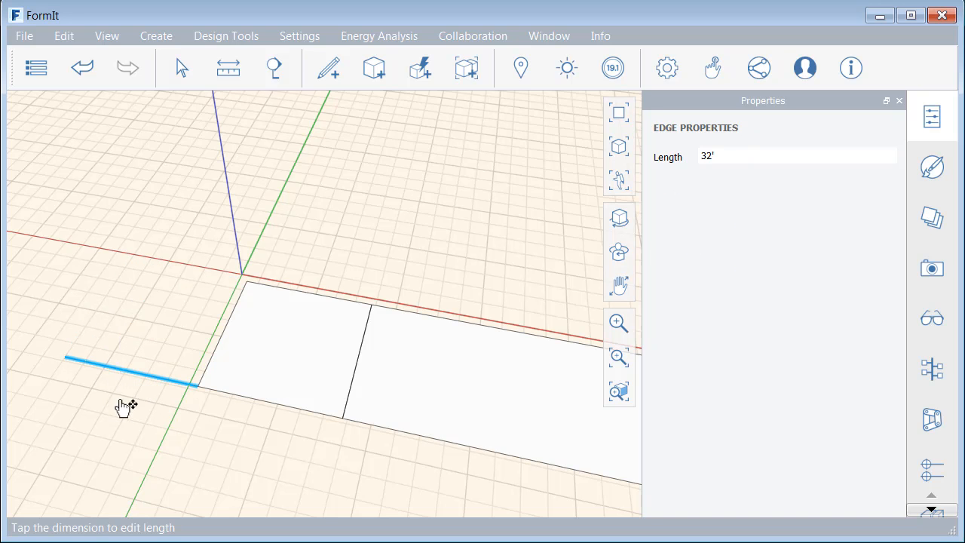
left_click(173, 420)
Extrude the square face at the origin end of the footprint upward 21'
middle_click_drag(422, 483, 196, 392)
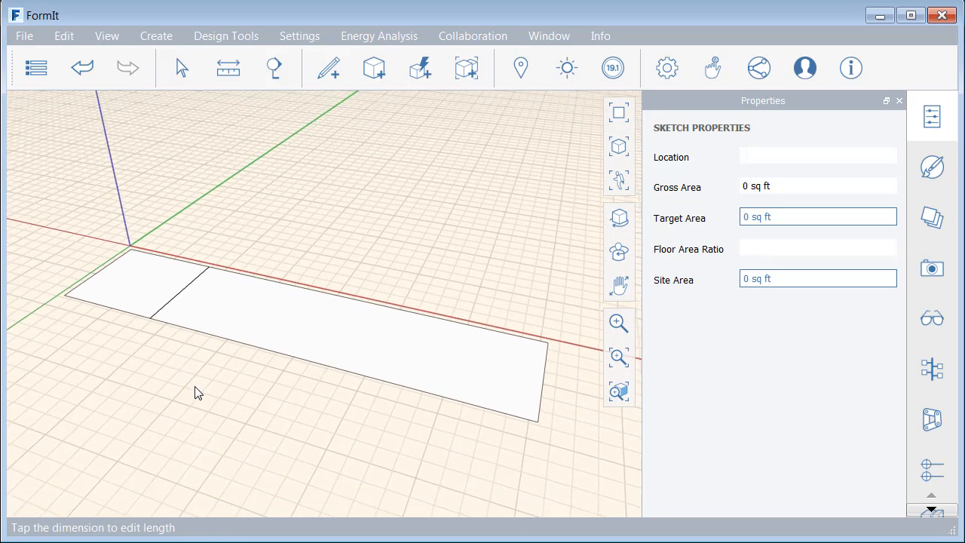
left_click(138, 280)
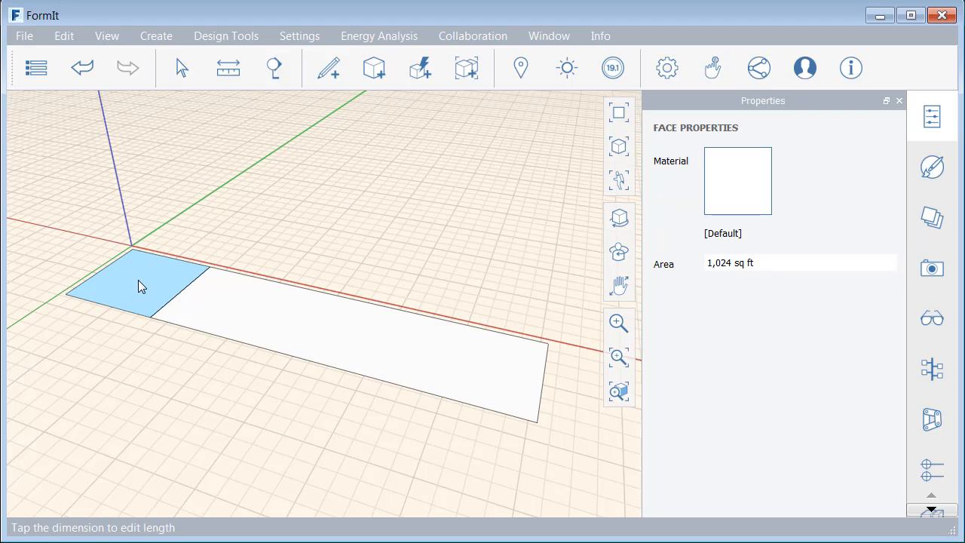
left_click_drag(142, 284, 148, 210)
type("21")
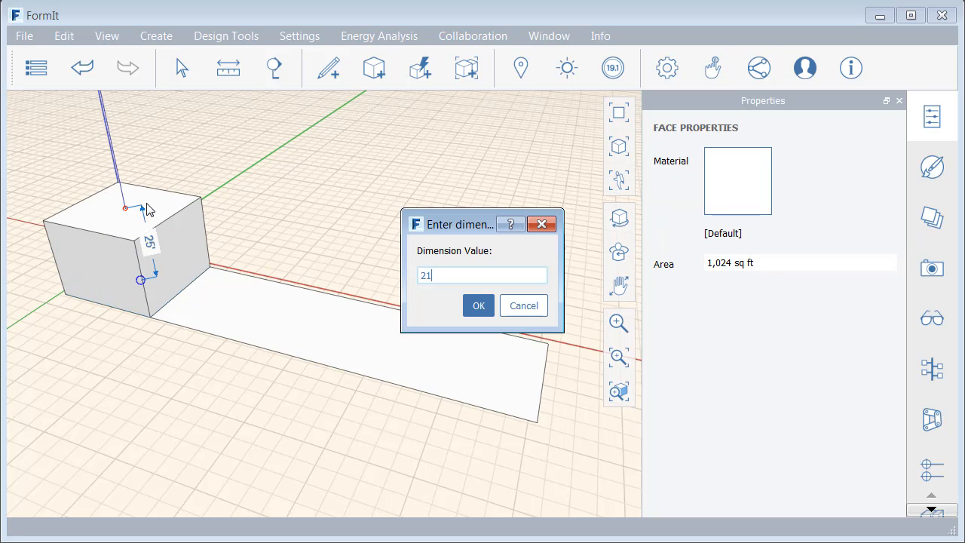
key("Return")
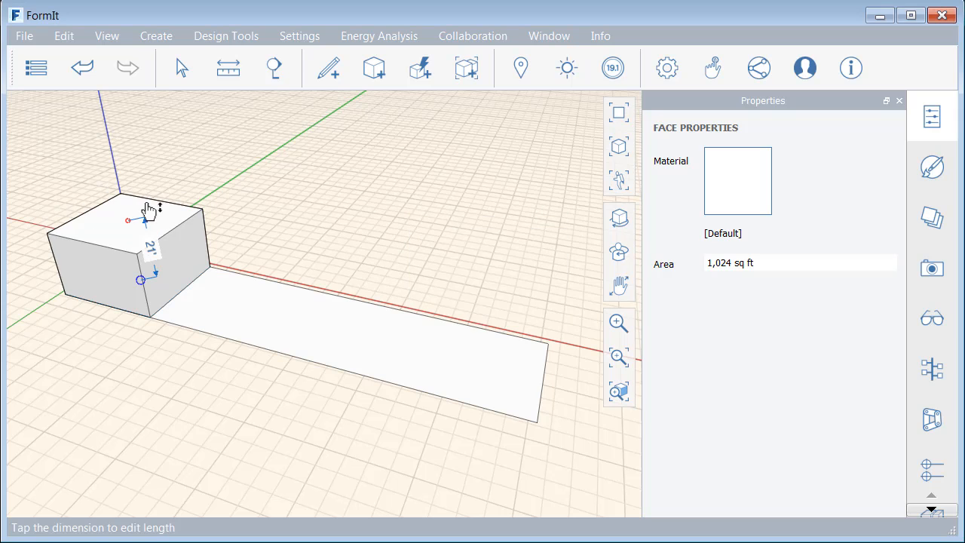
Extrude the remaining long face of the footprint upward 14'
left_click(270, 319)
left_click_drag(271, 319, 268, 293)
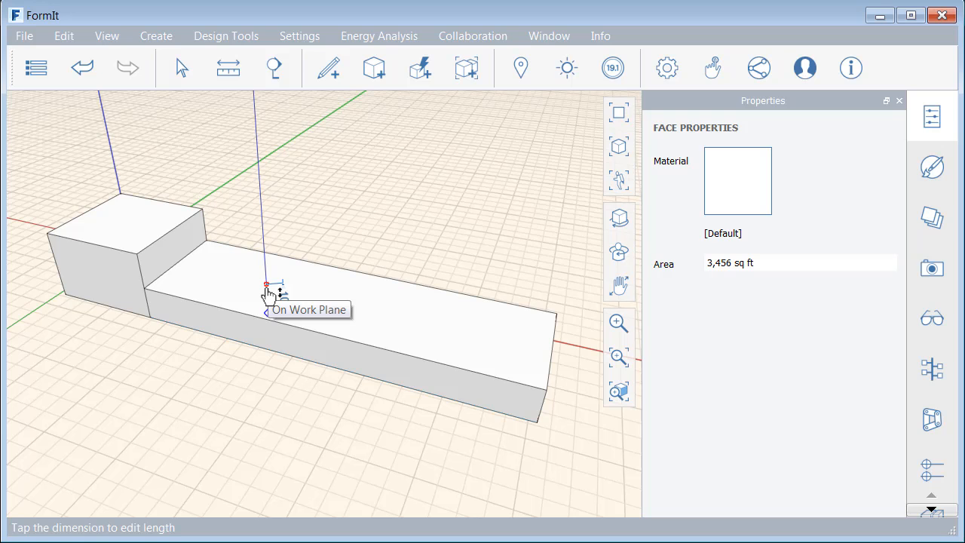
left_click(269, 294)
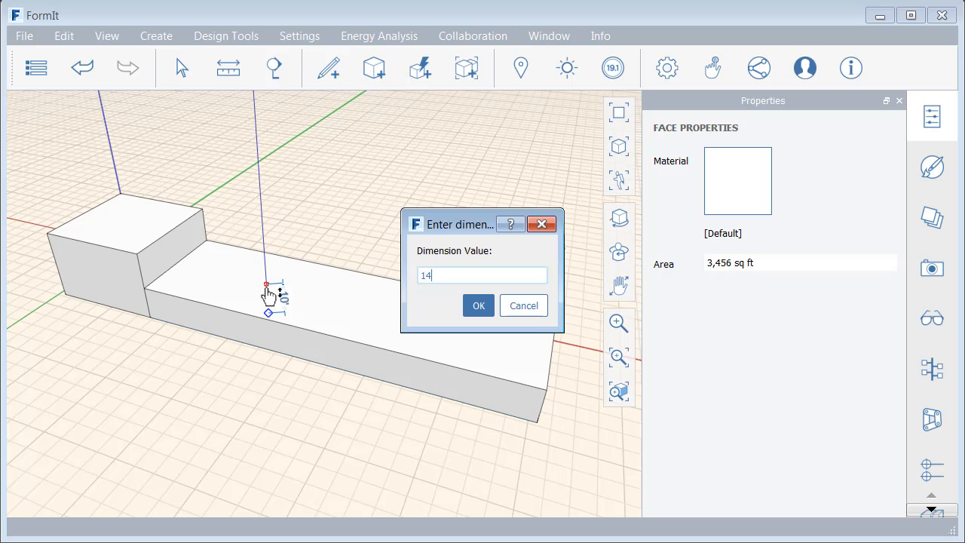
type("14")
key("Return")
Offset the top face of the taller square block outward by 1'
middle_click_drag(179, 374, 287, 370)
scroll(240, 407, "up", 2)
middle_click_drag(241, 407, 363, 240)
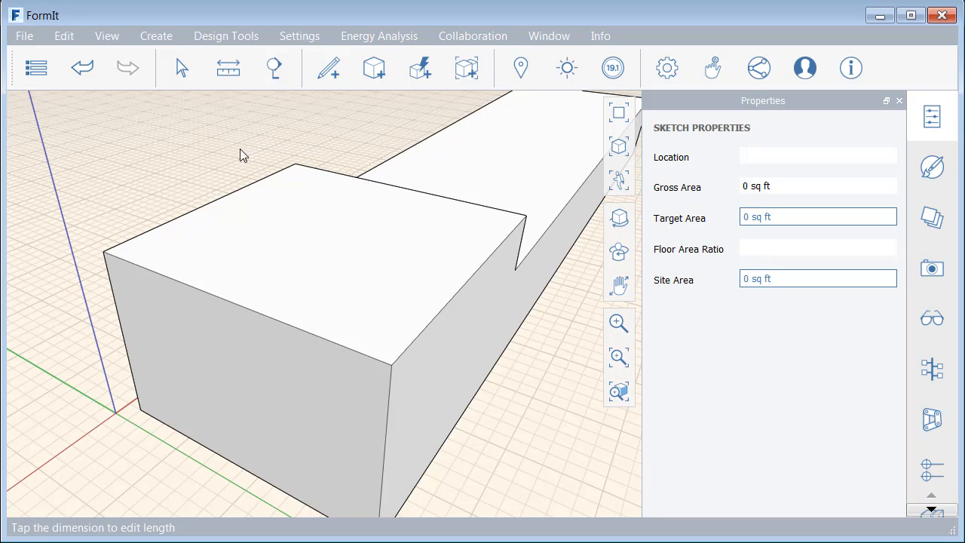
left_click(261, 245)
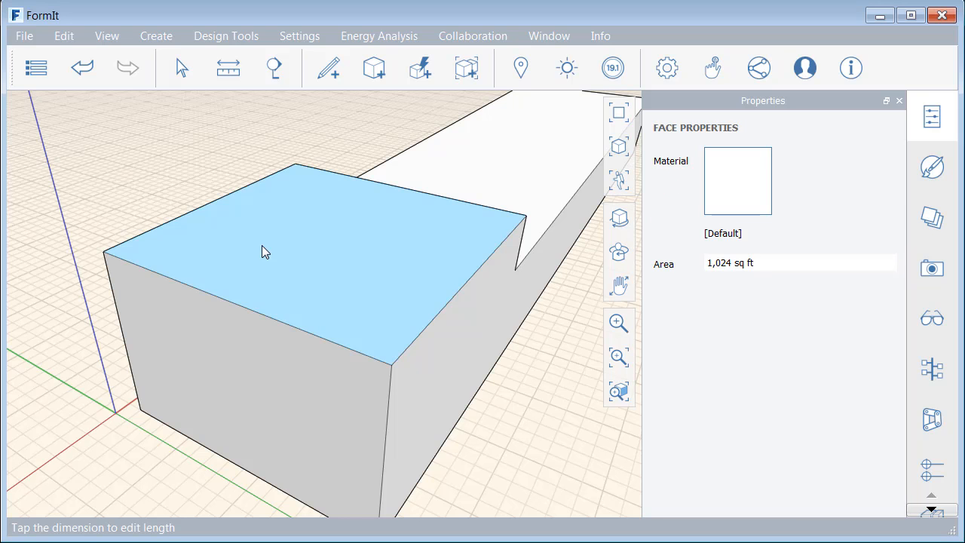
right_click(261, 245)
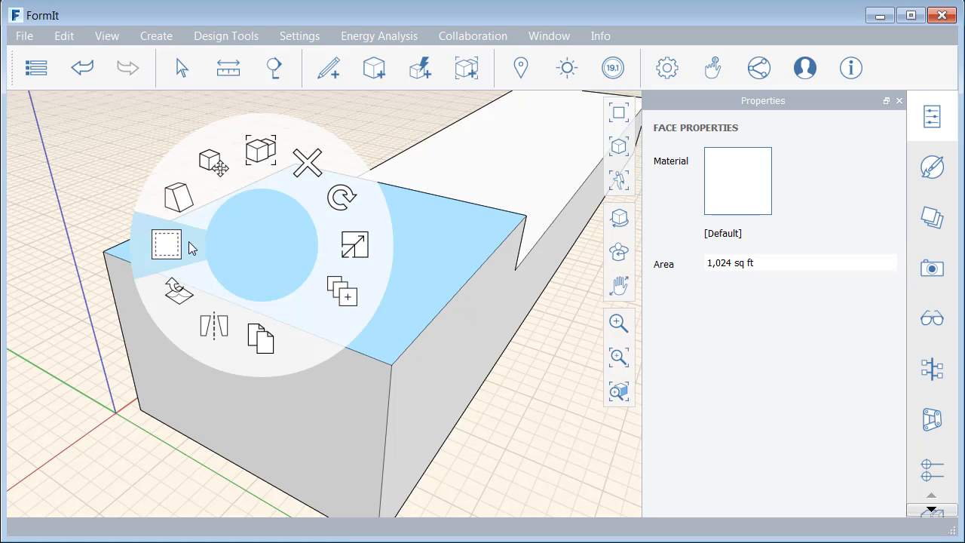
left_click(171, 249)
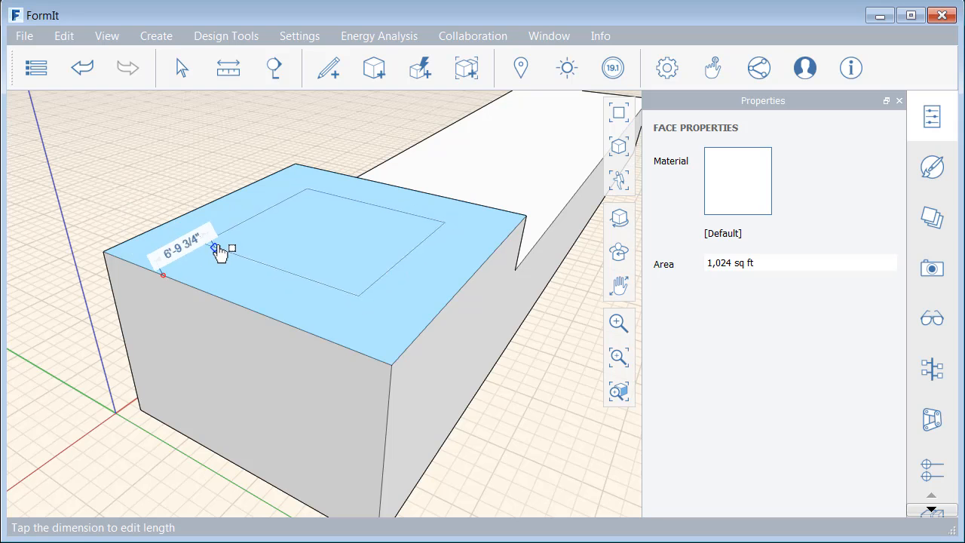
left_click(138, 297)
key("BackSpace")
type("1")
key("Return")
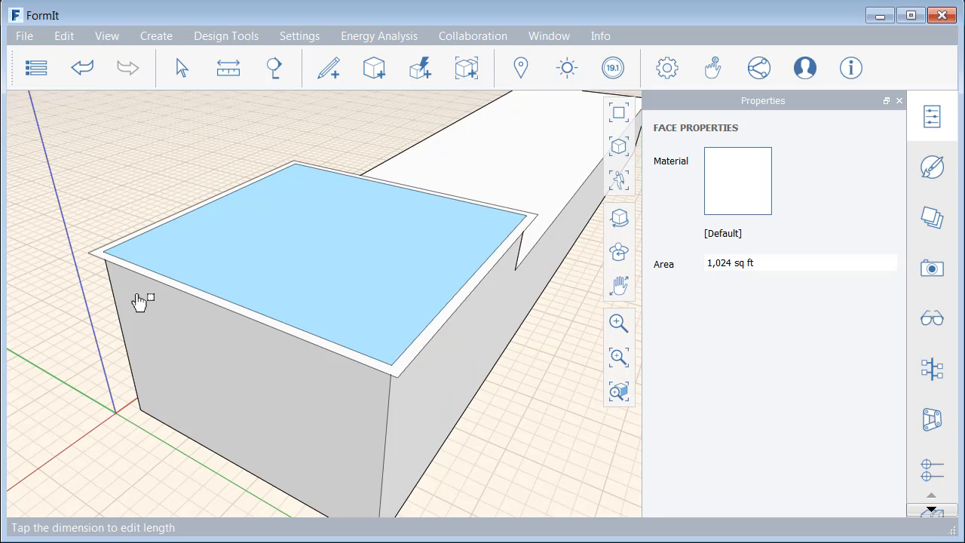
Extrude the square block's whole top face, including the overhanging border, upward 1' to form a roof slab
scroll(173, 269, "up", 3)
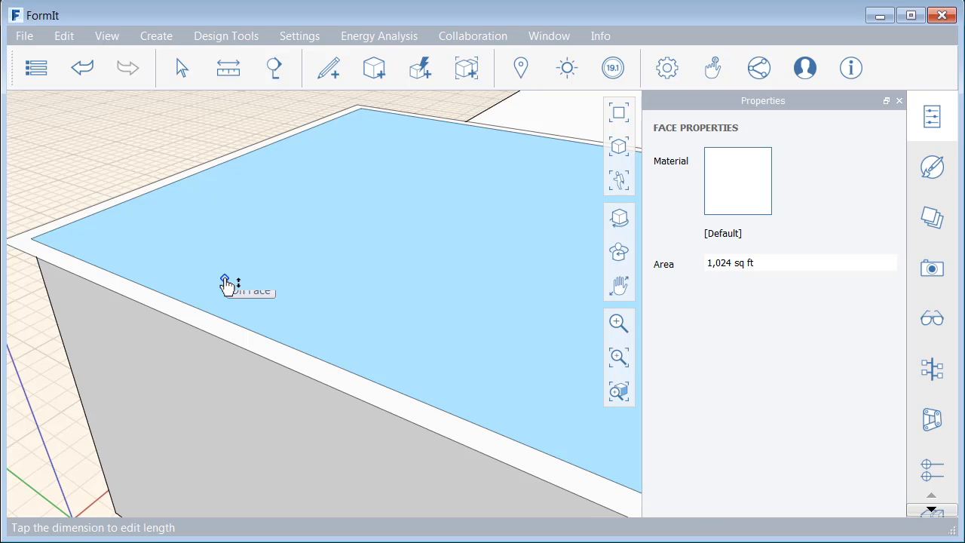
left_click(196, 316)
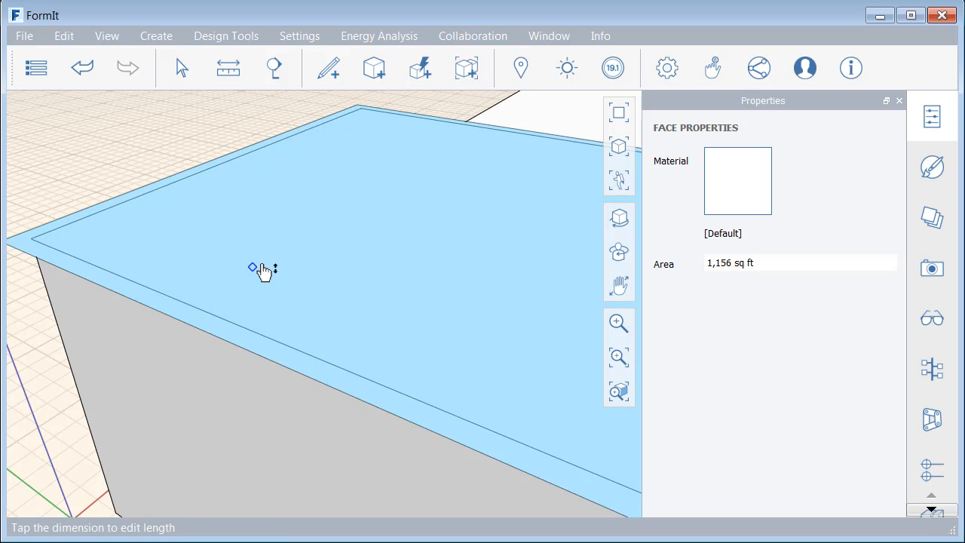
left_click_drag(280, 267, 281, 231)
type("1")
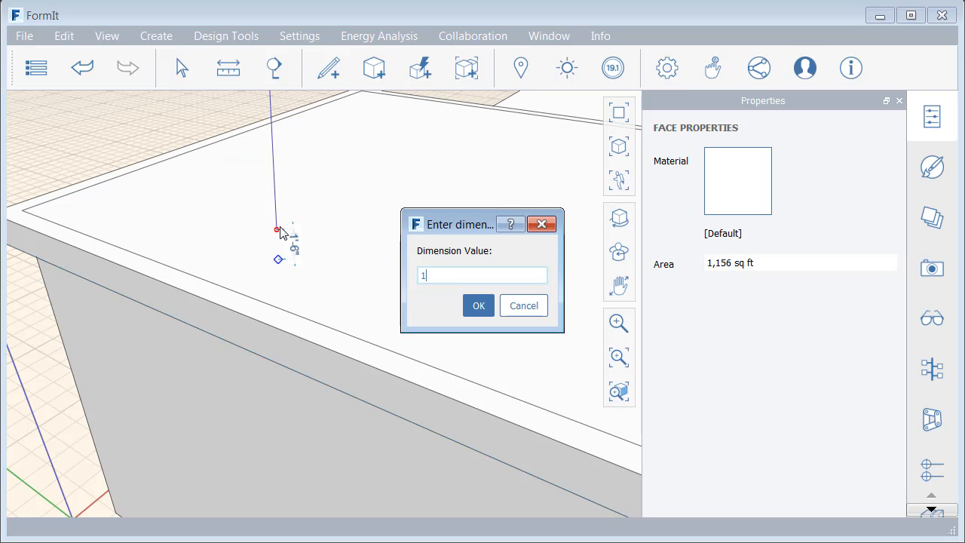
key("Return")
scroll(281, 232, "down", 5)
right_click_drag(389, 245, 301, 254)
key("Escape")
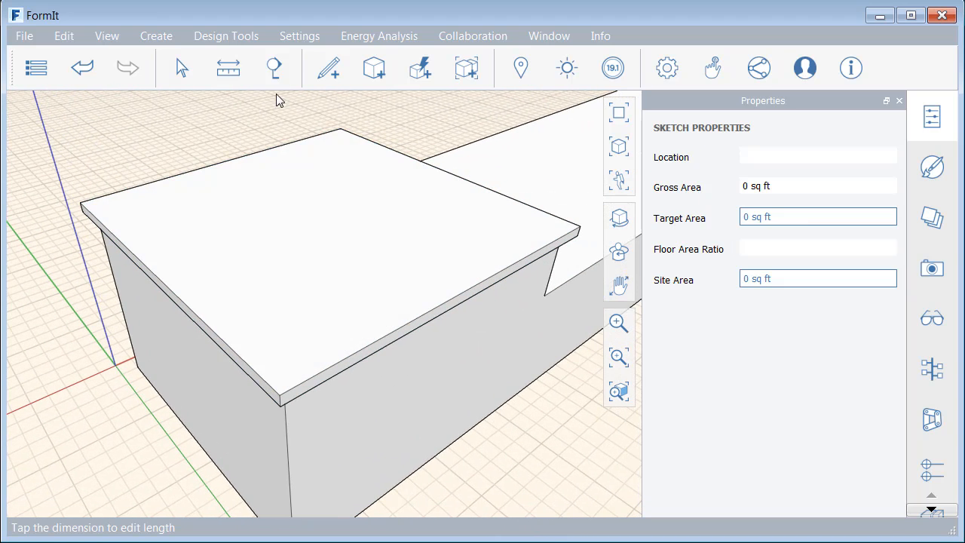
Draw two diagonal lines between opposite corners across the top of the square roof slab
mouse_move(329, 70)
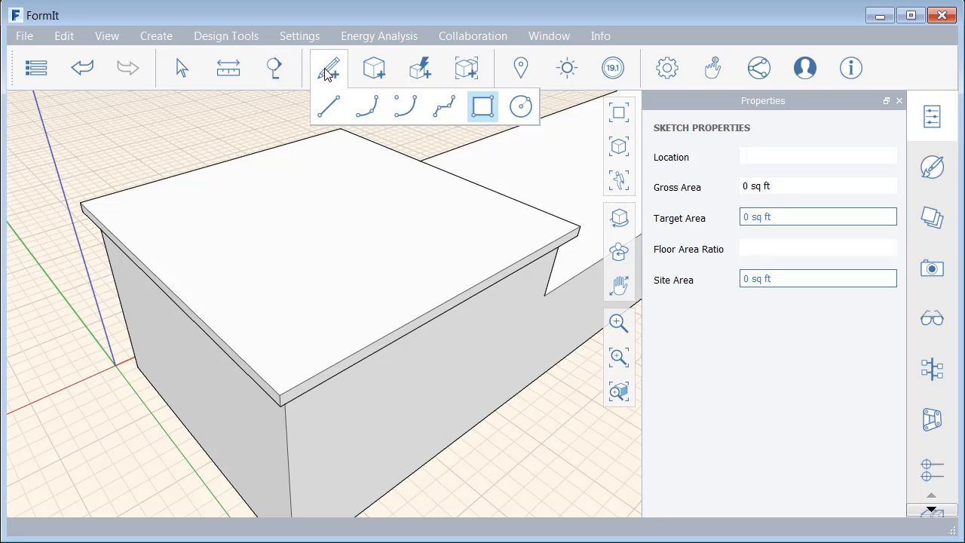
left_click(328, 106)
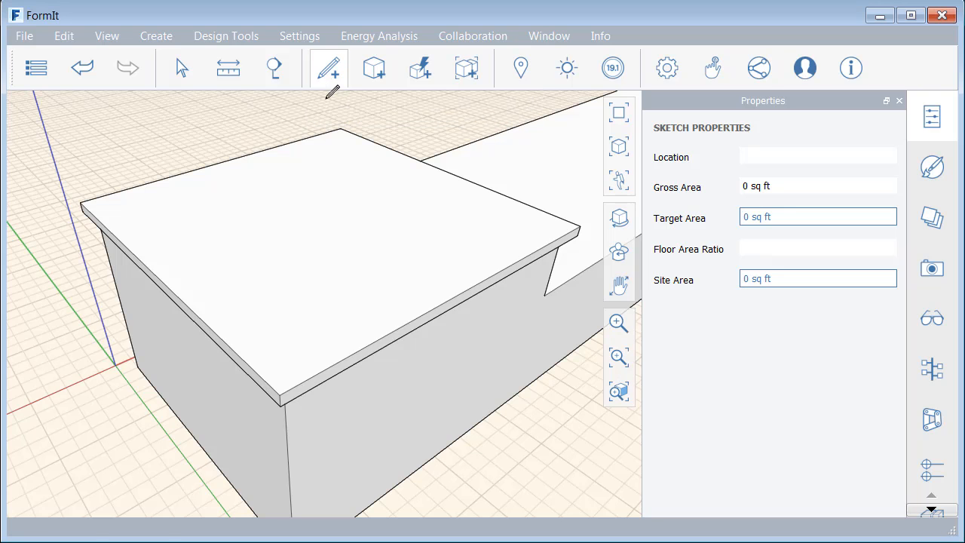
left_click(81, 202)
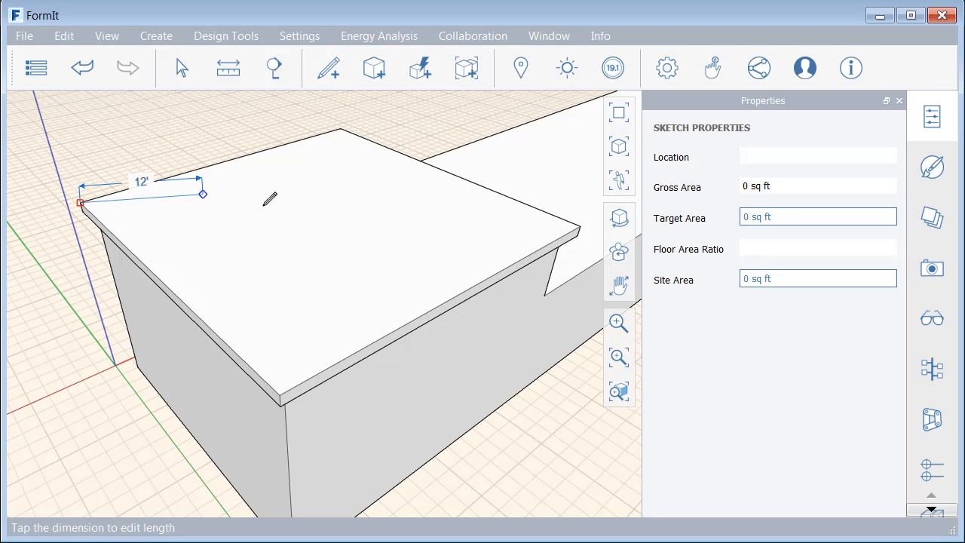
left_click(579, 227)
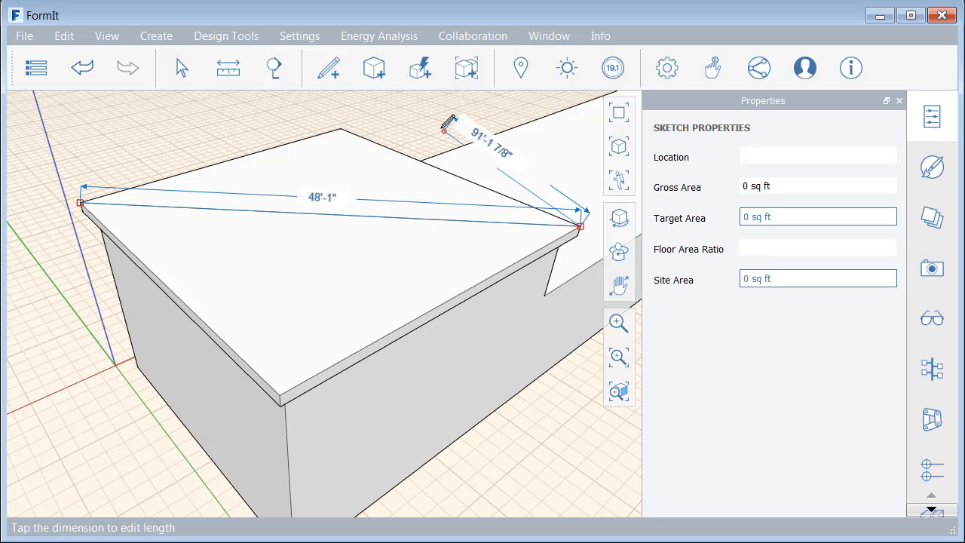
key("Escape")
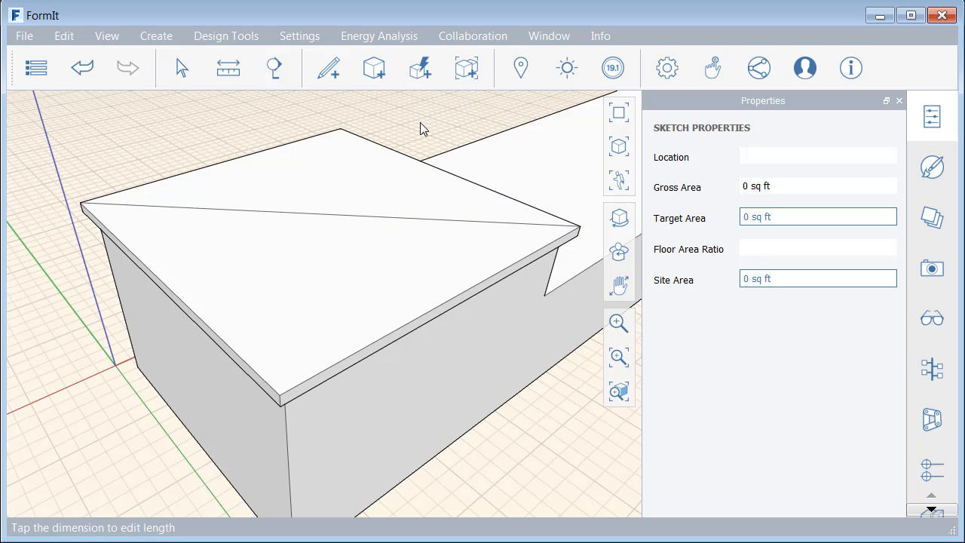
mouse_move(339, 80)
left_click(333, 103)
left_click(341, 128)
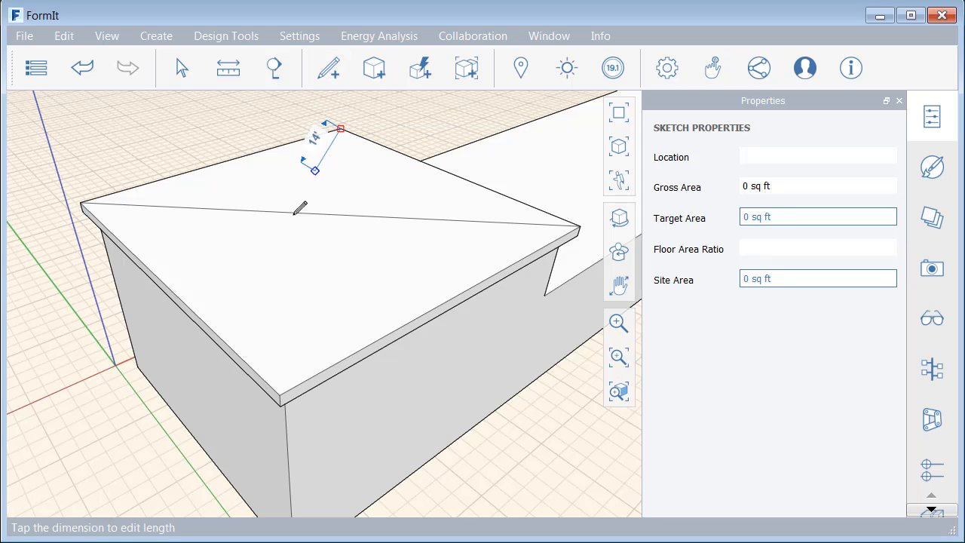
left_click(277, 390)
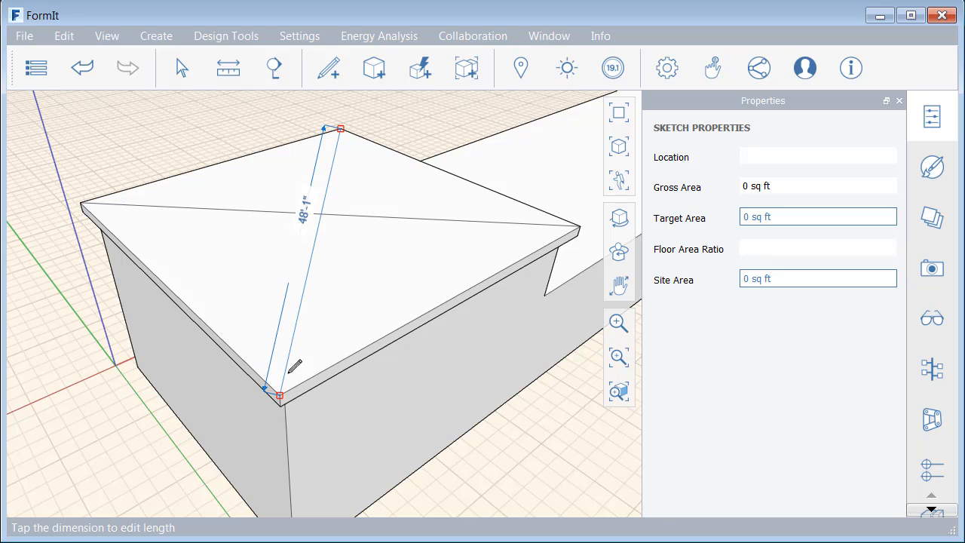
key("Escape")
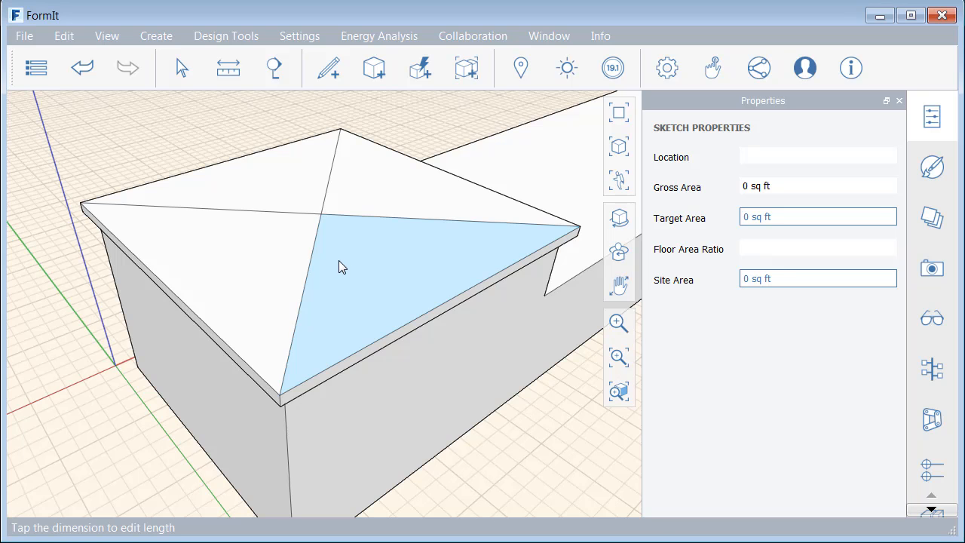
Raise the intersection point of the roof diagonals 8' along the Z axis to form a pyramid roof
left_click(321, 216)
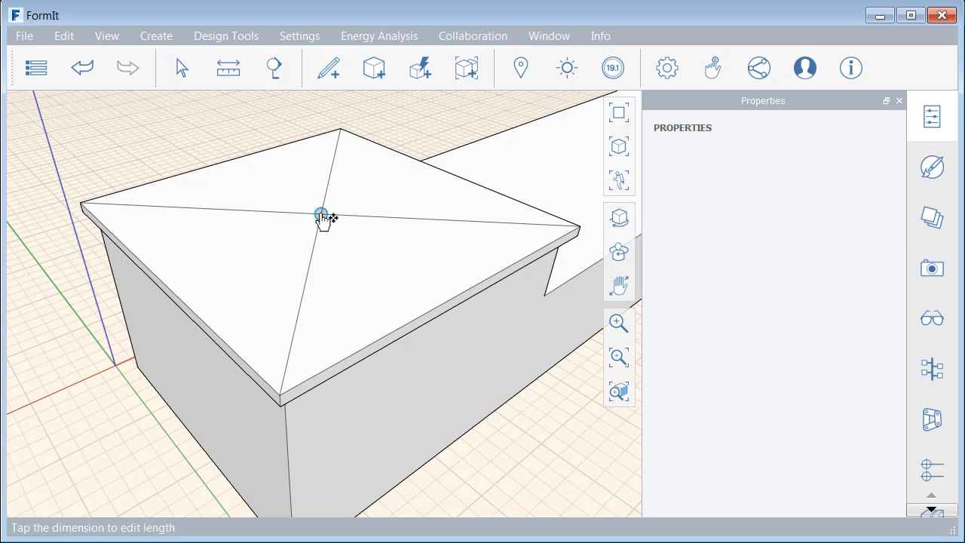
left_click_drag(325, 212, 322, 177)
right_click_drag(322, 178, 327, 134)
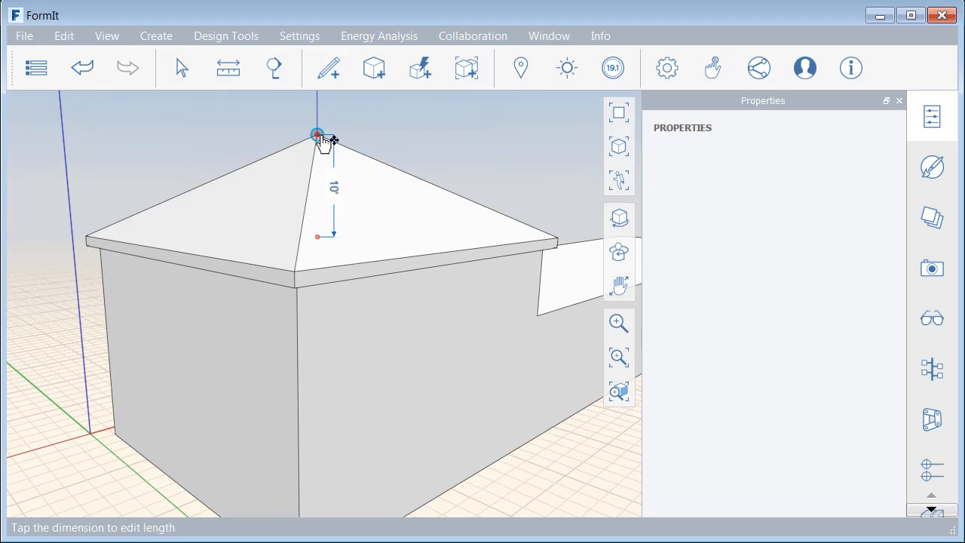
left_click_drag(322, 154, 323, 161)
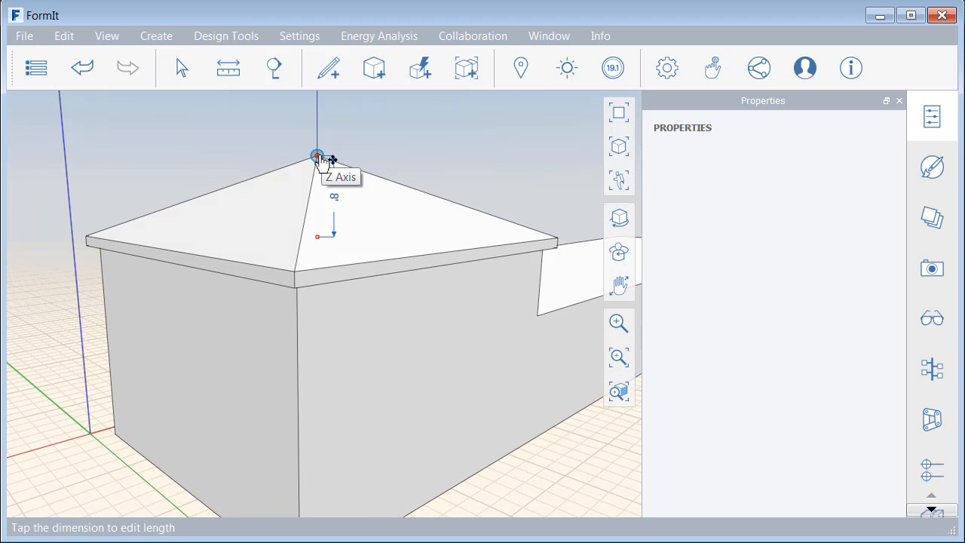
left_click(410, 143)
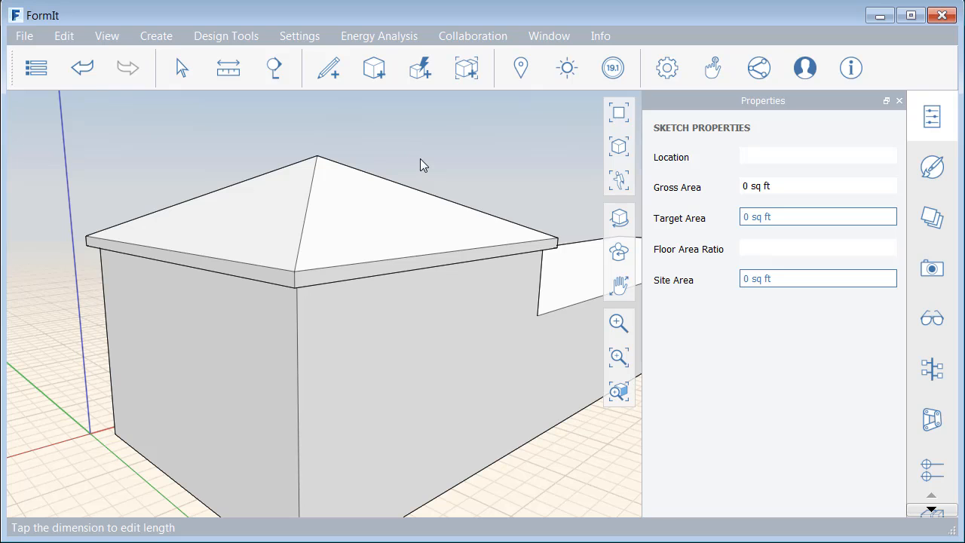
Offset the top face of the long, lower block inward by 1.5'
right_click_drag(469, 276, 348, 317)
scroll(351, 312, "down", 5)
right_click_drag(464, 390, 155, 237)
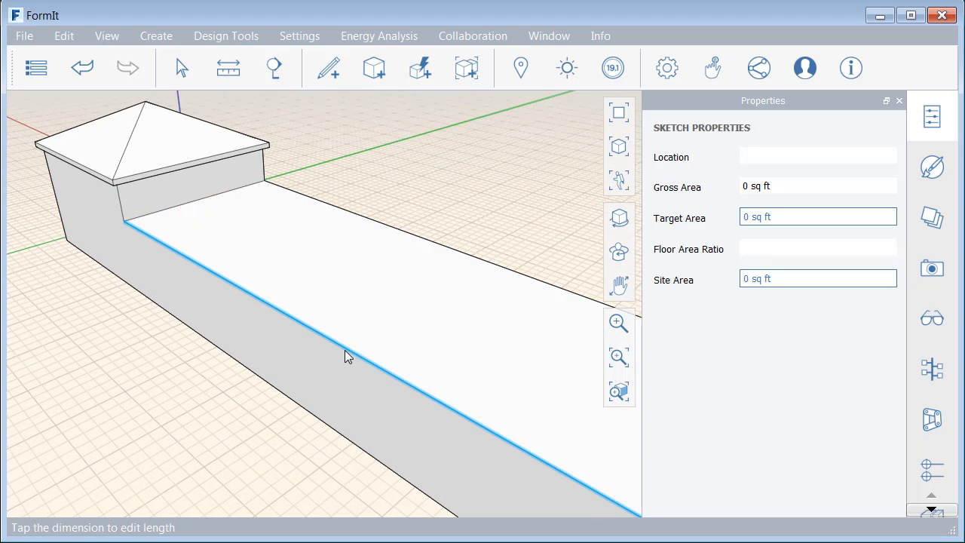
left_click(272, 256)
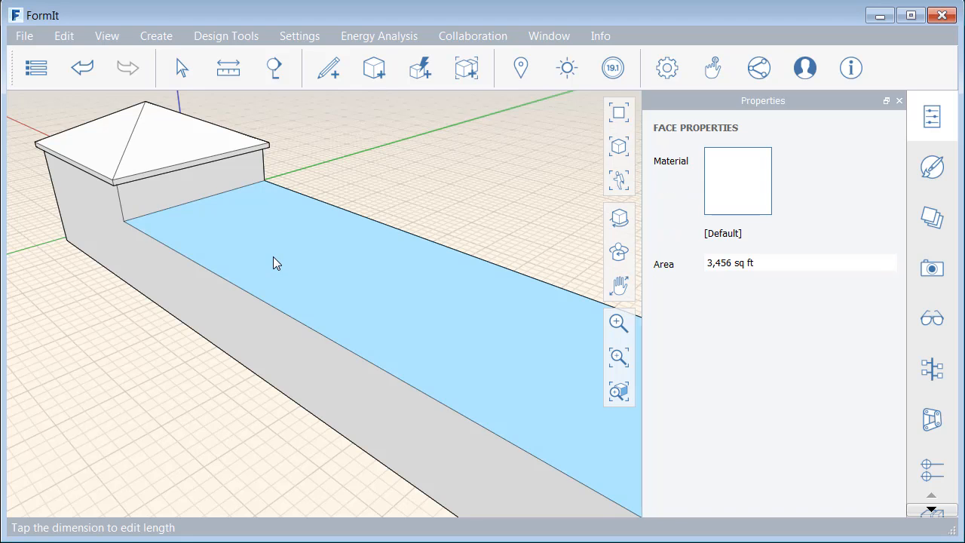
right_click(273, 260)
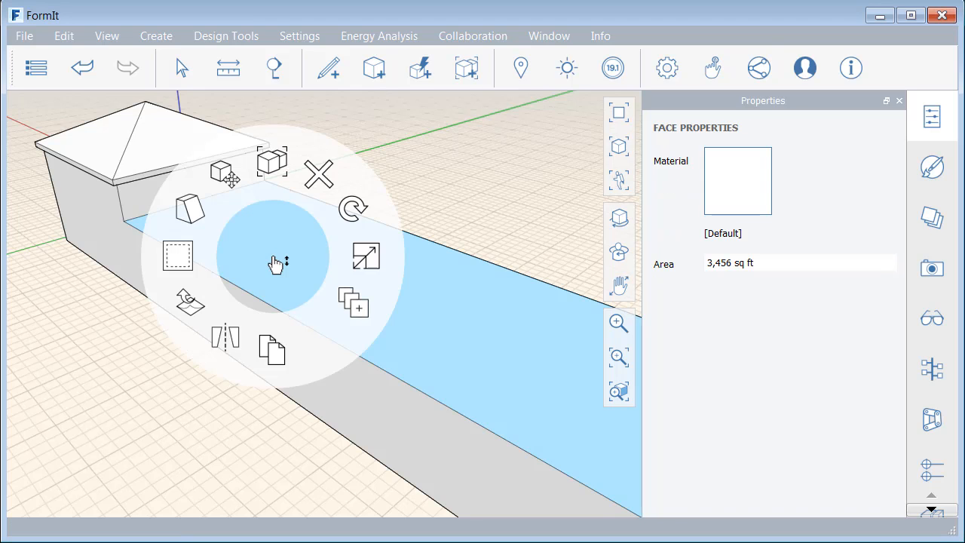
left_click(180, 257)
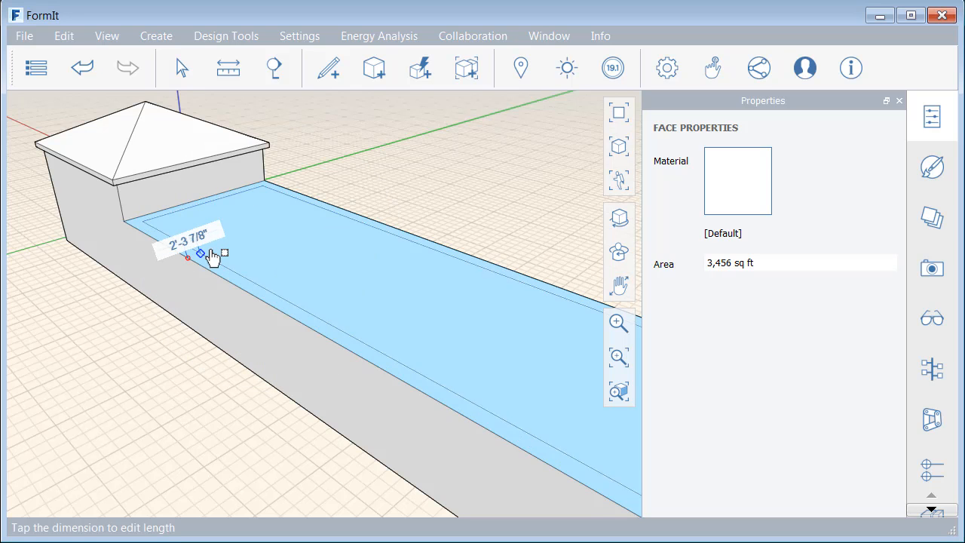
left_click(213, 257)
type("1.5")
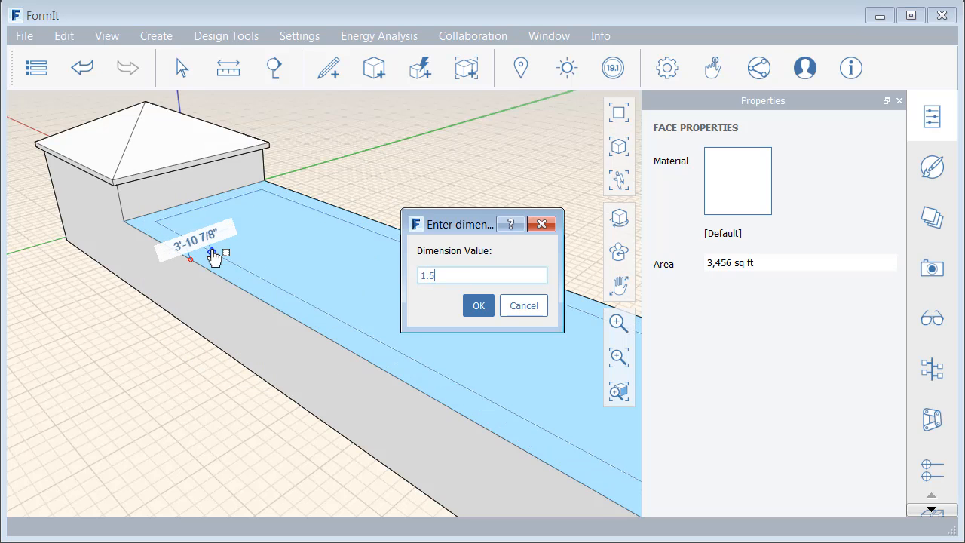
key("Return")
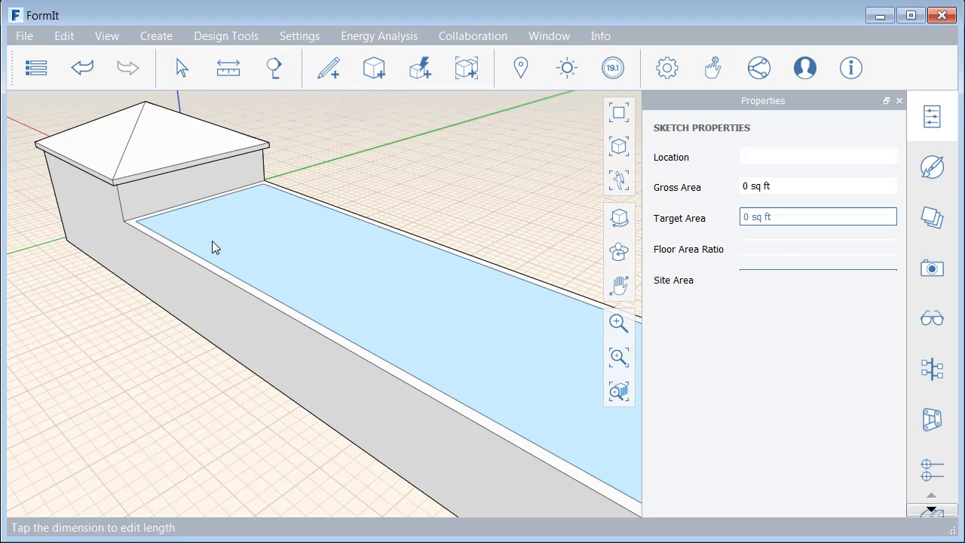
Delete the inner offset edge that runs alongside the tower wall on the long block's roof
scroll(181, 186, "up", 2)
scroll(180, 192, "up", 3)
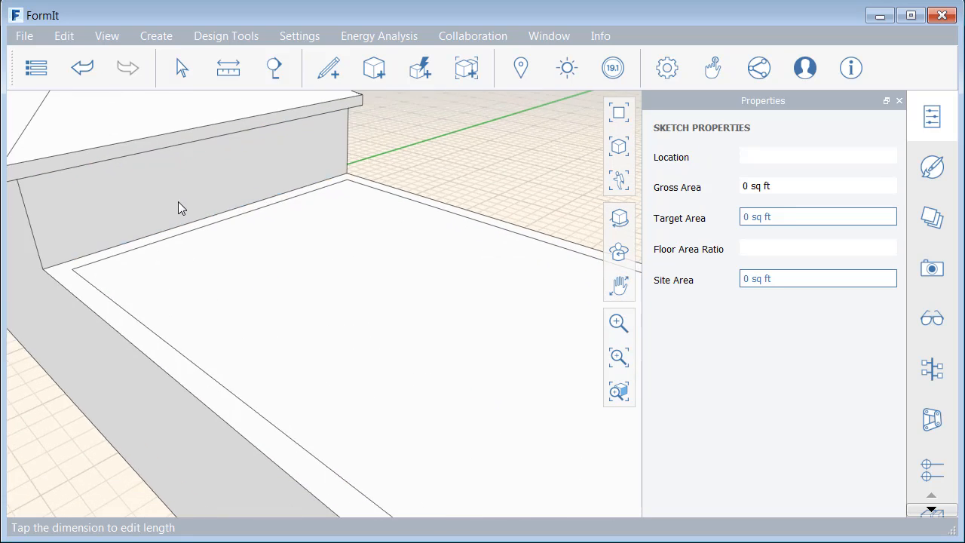
left_click(172, 246)
key("Delete")
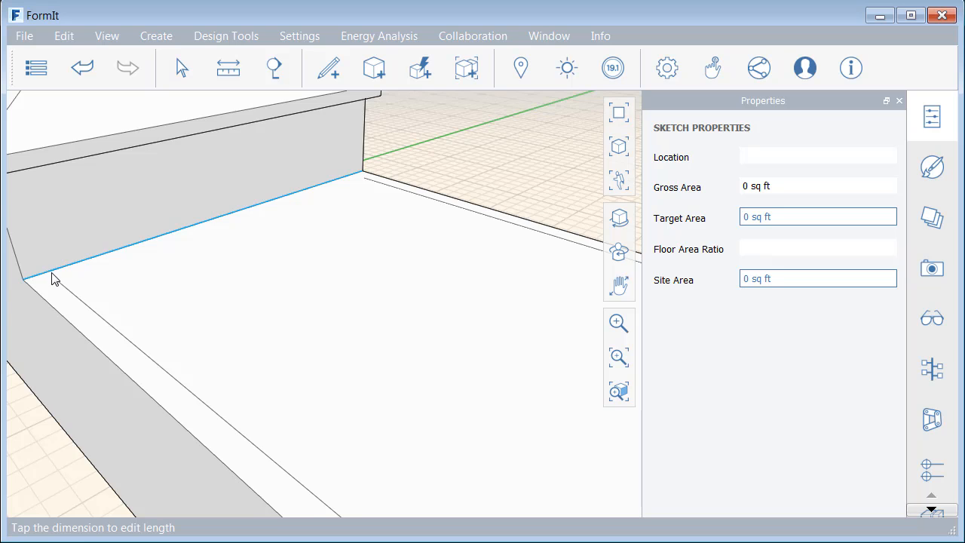
Extend both long inner offset lines by moving their loose endpoints onto the edge at the tower wall
scroll(57, 283, "up", 3)
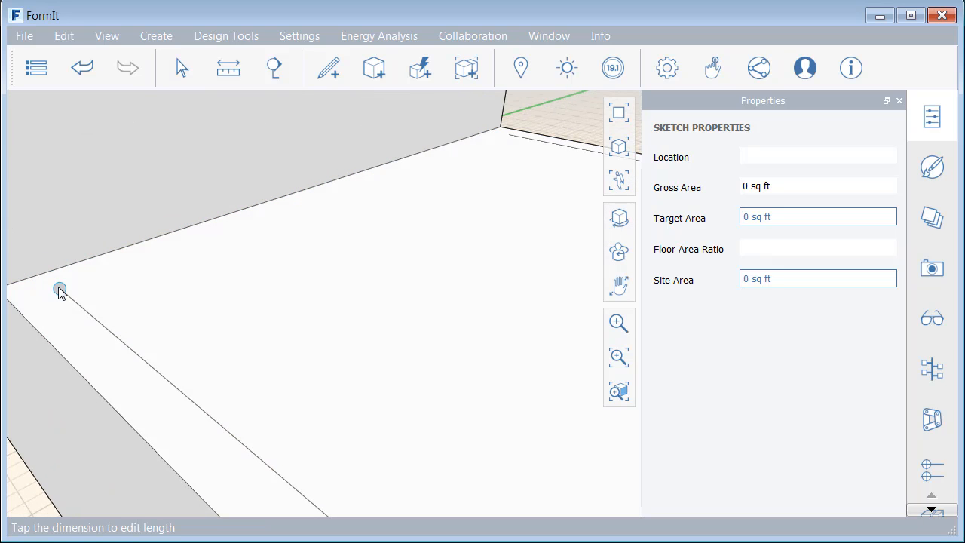
left_click(59, 290)
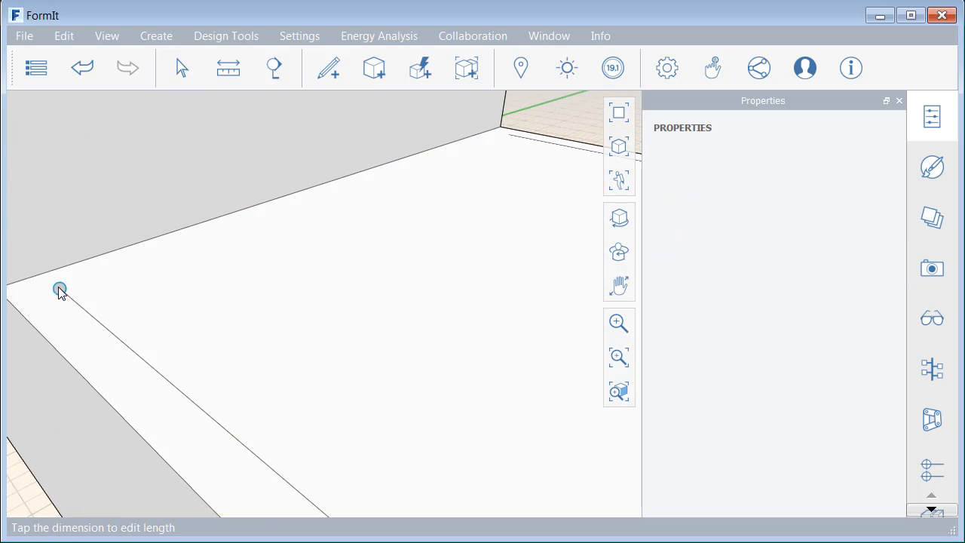
left_click_drag(59, 290, 47, 275)
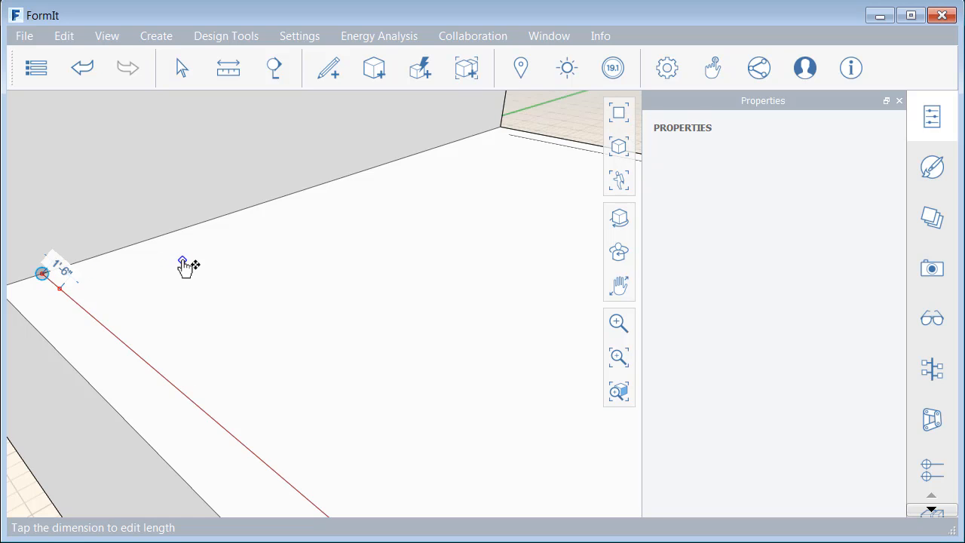
left_click(219, 269)
scroll(337, 241, "down", 1)
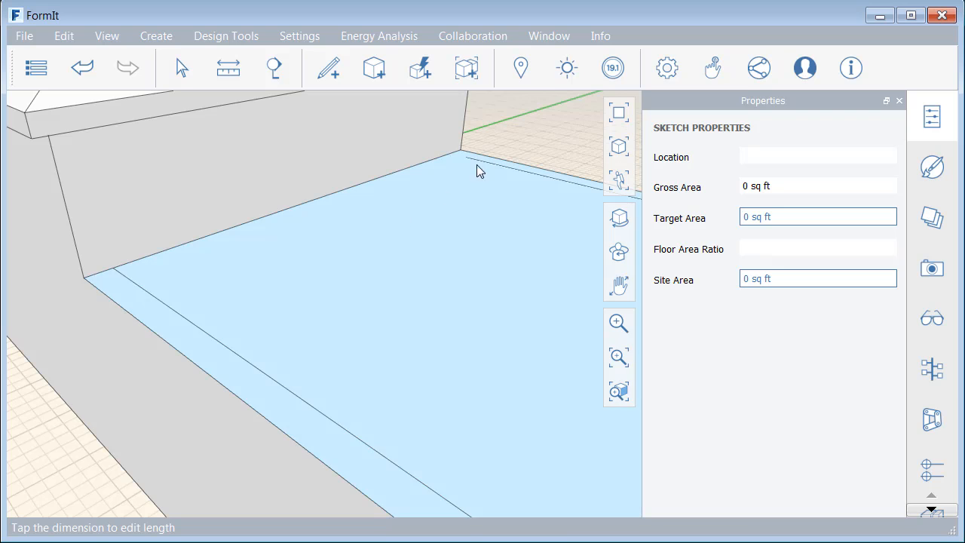
scroll(491, 135, "up", 3)
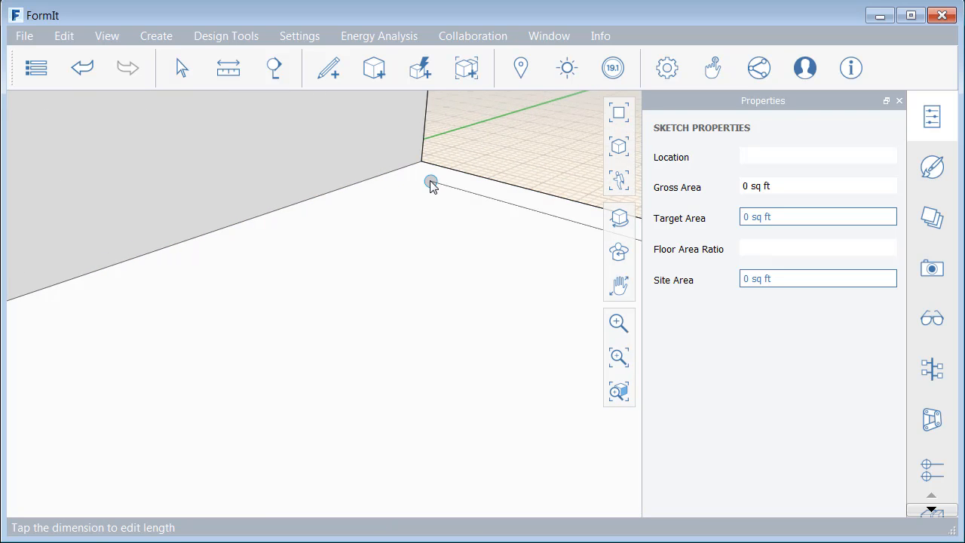
left_click(430, 181)
mouse_move(430, 183)
left_mouse_down()
mouse_move(394, 171)
mouse_move(409, 198)
left_mouse_up()
scroll(406, 253, "down", 6)
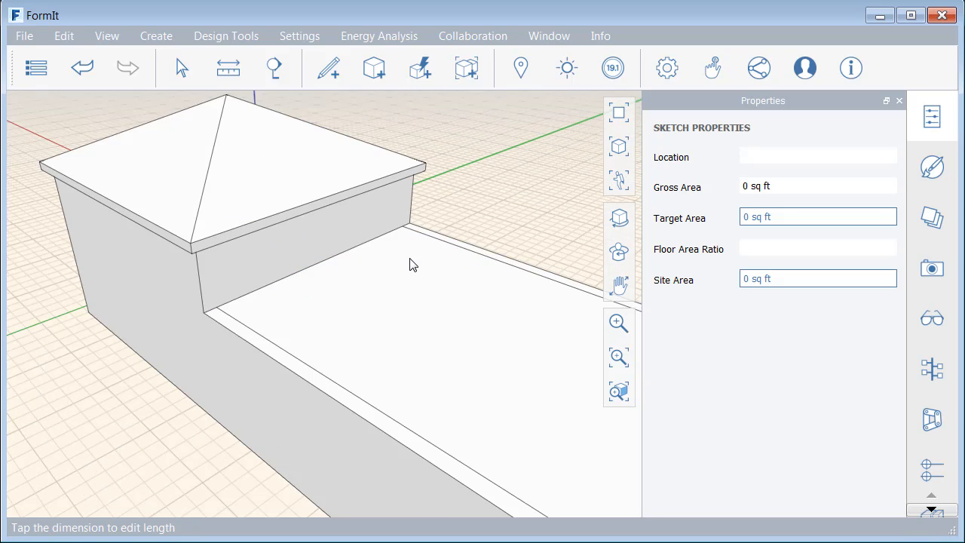
Push the long block's inner roof face down 1.5' to leave a raised parapet edge
middle_click_drag(468, 316, 261, 266)
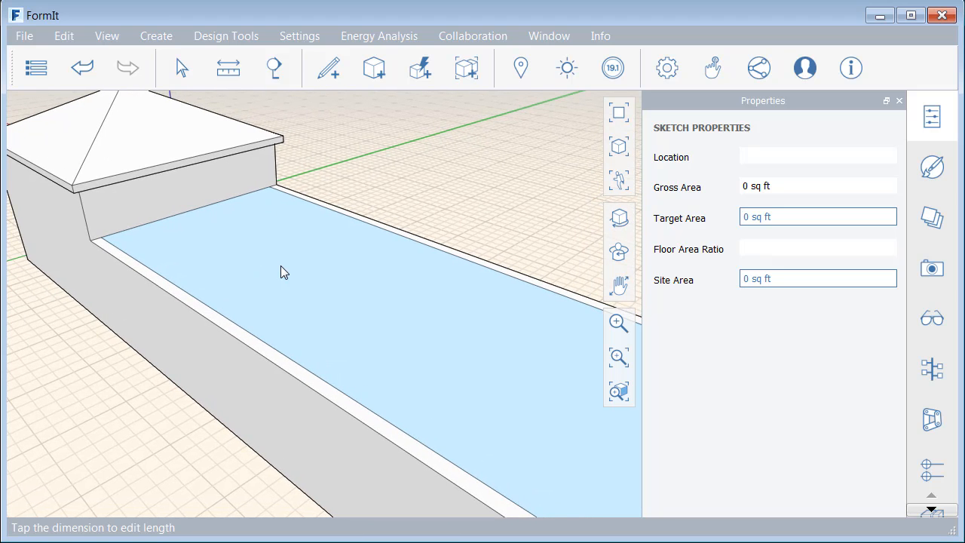
left_click(281, 265)
left_click_drag(280, 265, 287, 295)
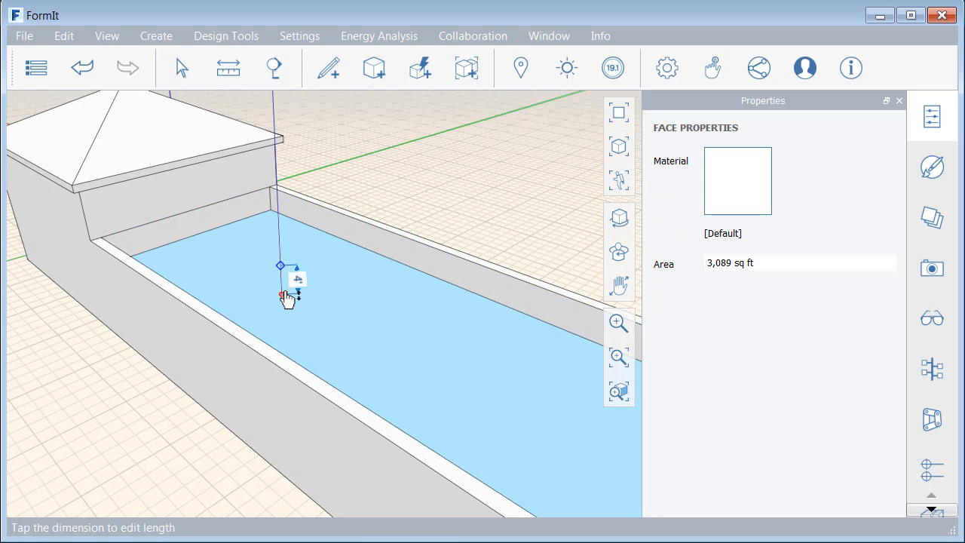
type("1")
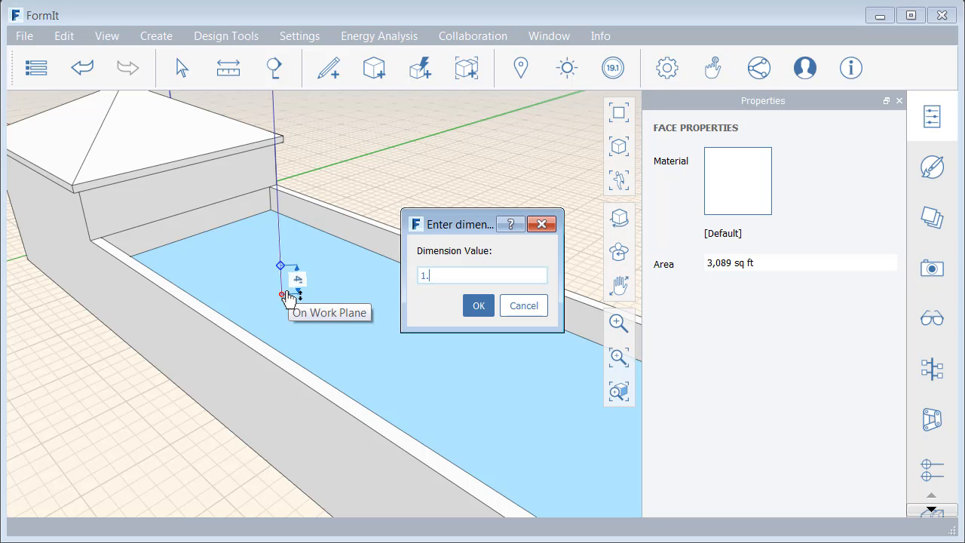
type(".5")
key("Return")
key("Escape")
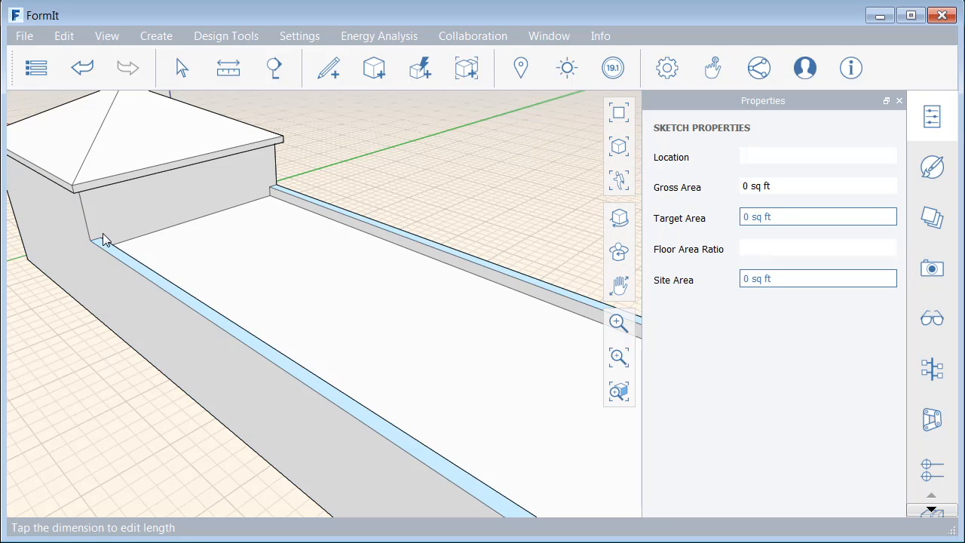
Offset the parapet's top face outward on both sides by 6"
scroll(106, 242, "up", 4)
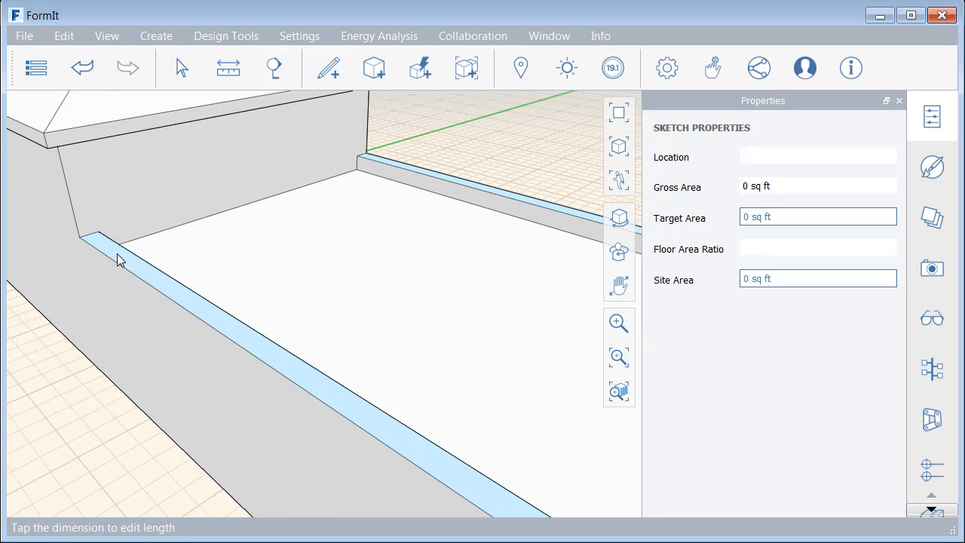
left_click(117, 254)
right_click(118, 260)
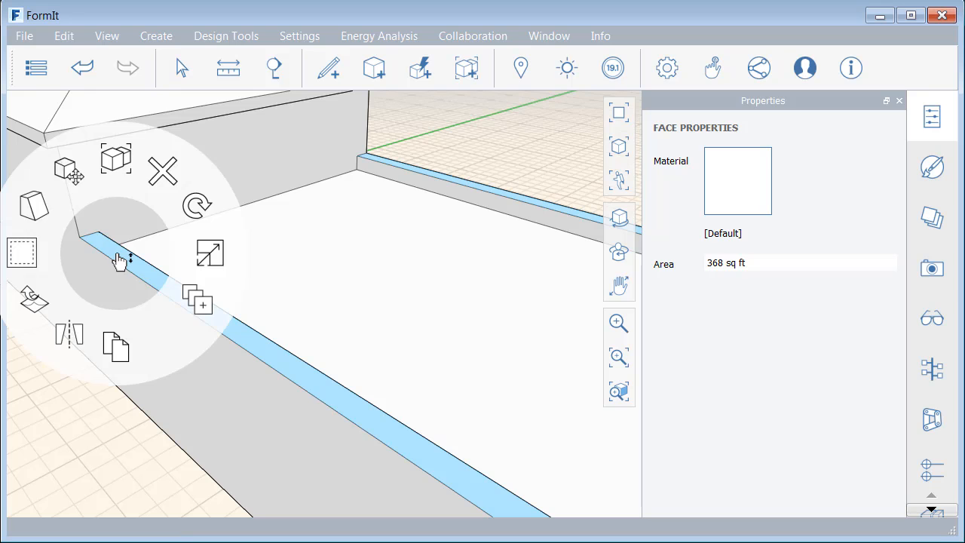
left_click(30, 256)
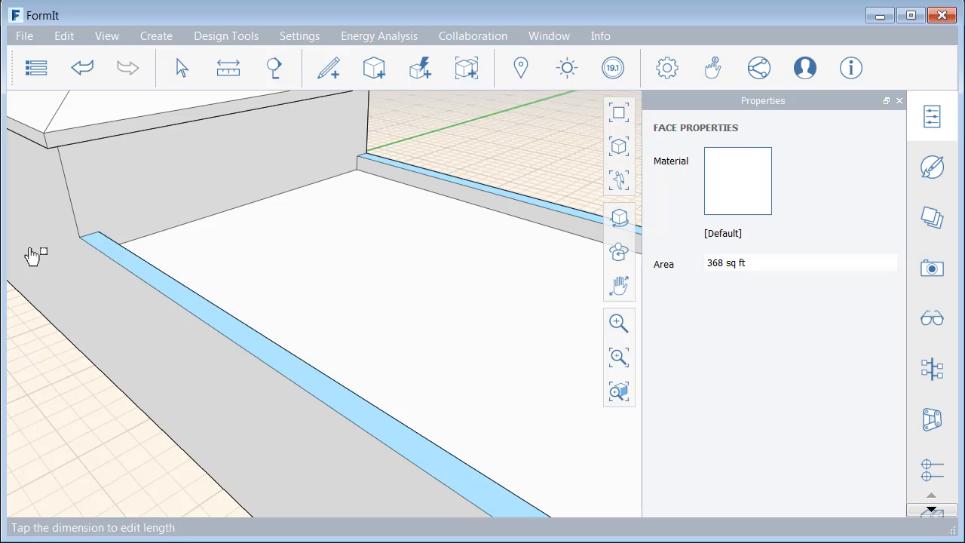
left_click(92, 286)
type("6\"")
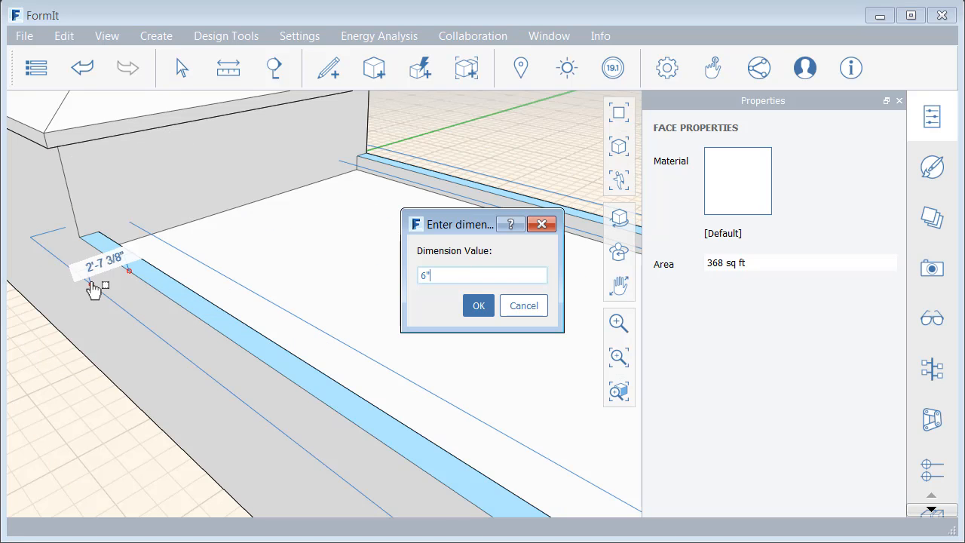
key("Return")
Extrude the parapet's top face together with its offset strips upward by 3'
scroll(105, 280, "up", 3)
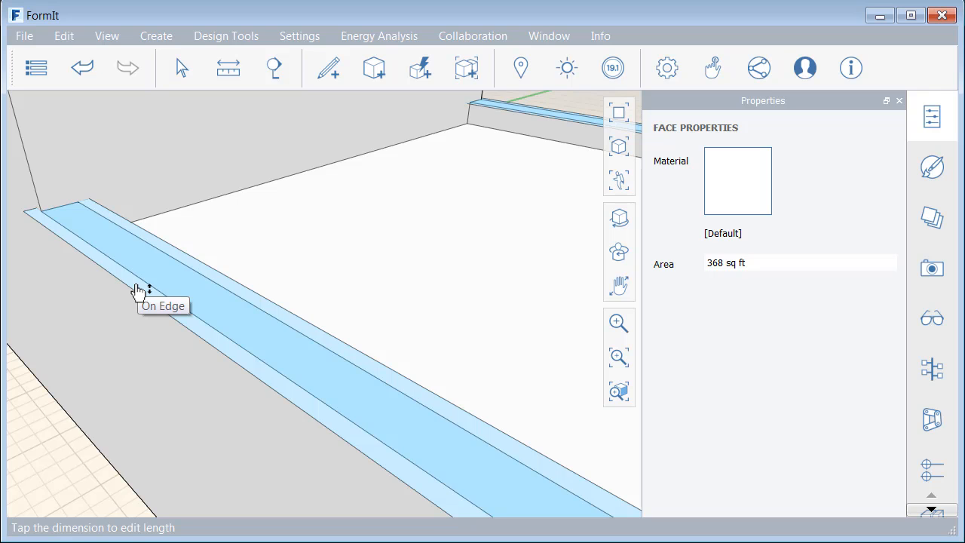
left_click(137, 286, "ctrl")
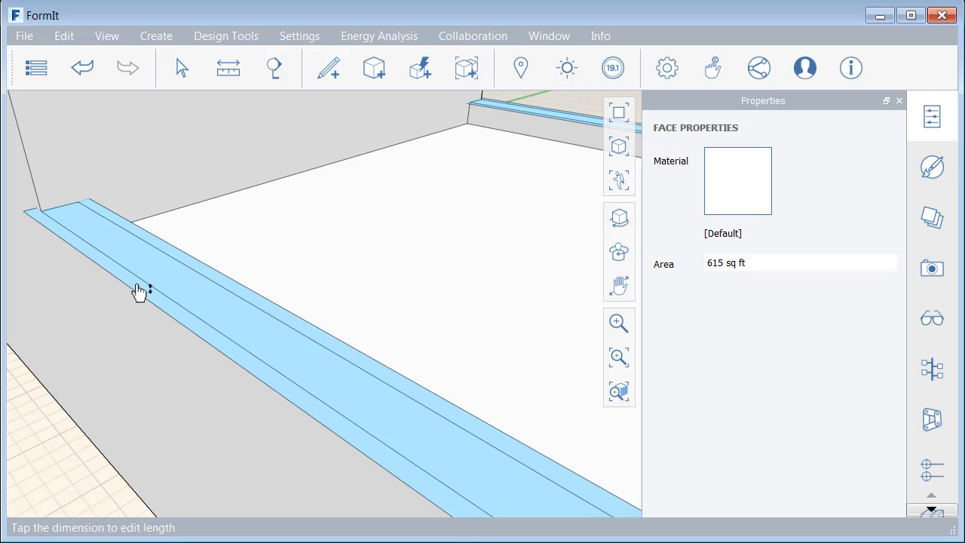
left_click_drag(156, 273, 154, 222)
type("3")
key("Return")
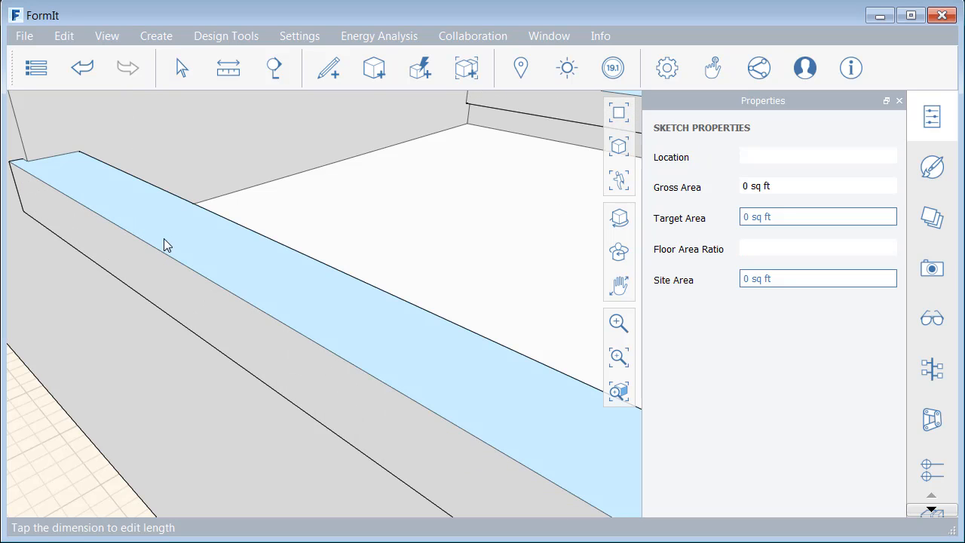
Extend the underside of the parapet's inner overhang down to the roof surface to make the inner wall flush
left_click(228, 325)
middle_click_drag(294, 344, 309, 280)
left_click(308, 279)
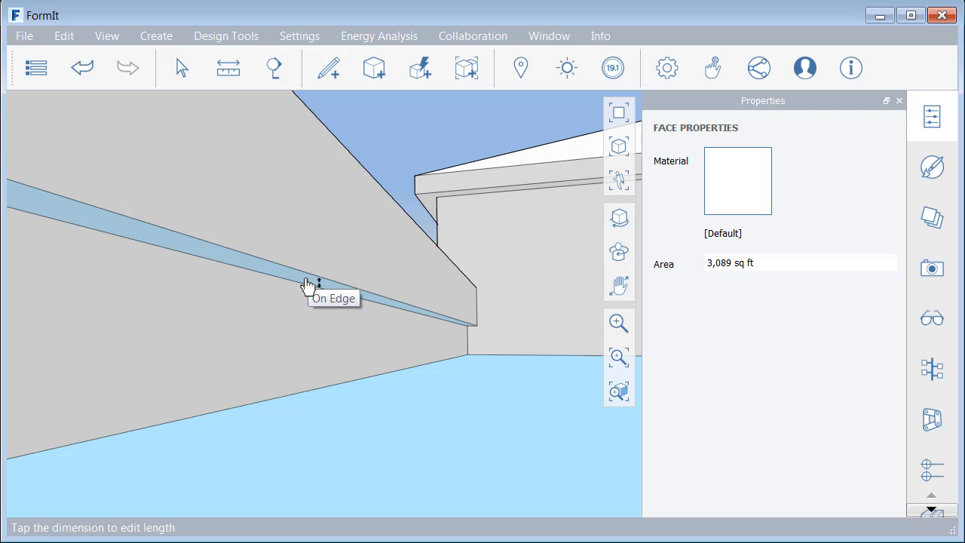
left_click(306, 284)
left_click_drag(306, 283, 300, 393)
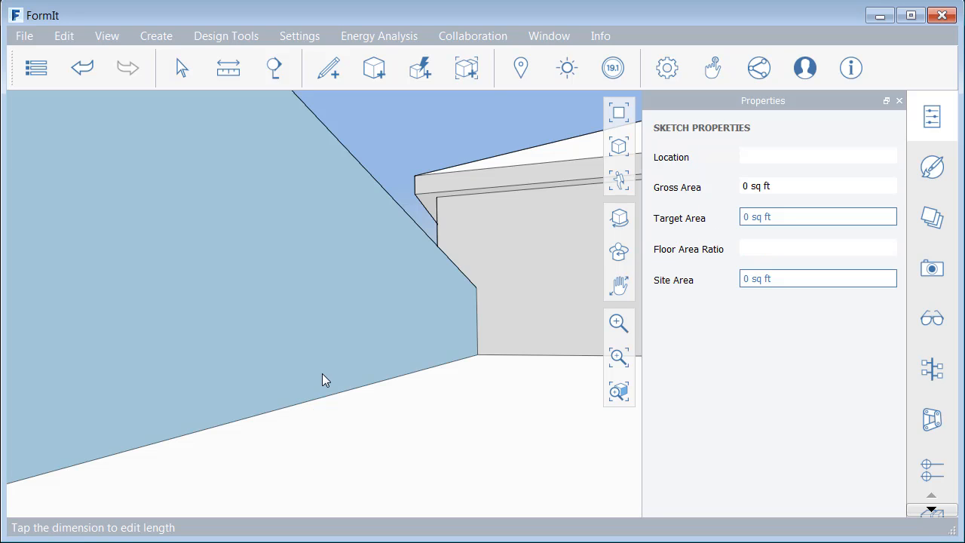
scroll(341, 363, "down", 5)
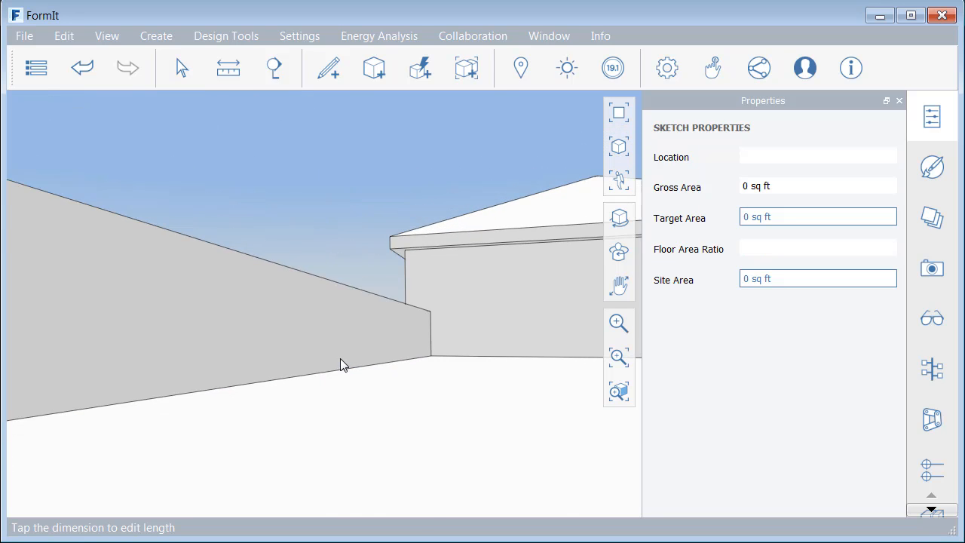
middle_click_drag(328, 370, 414, 381)
scroll(517, 422, "down", 5)
scroll(422, 383, "down", 1)
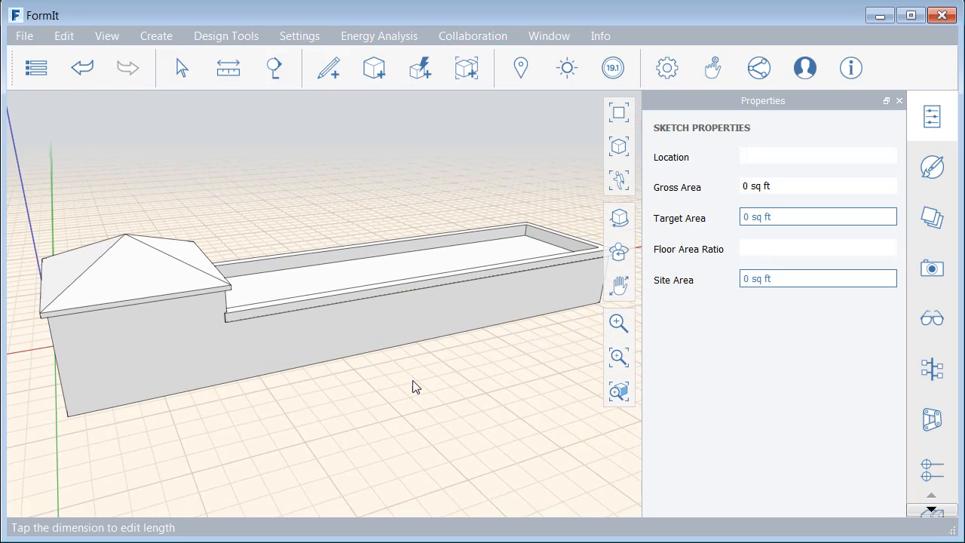